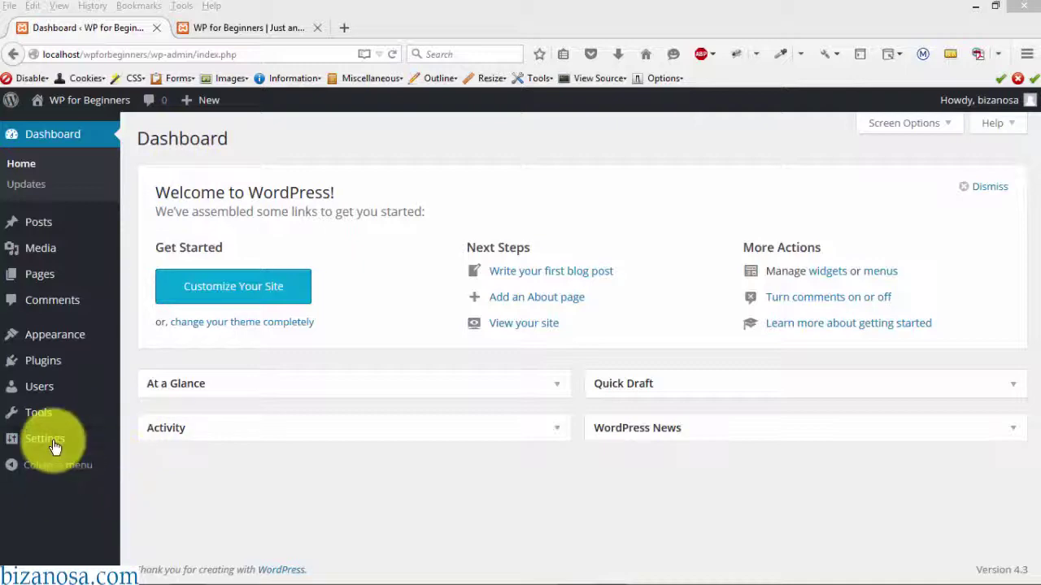
Open the general settings and set the site title to "WP for Beginners One".
{"action": "mouse_move", "coordinate": [25, 441]}
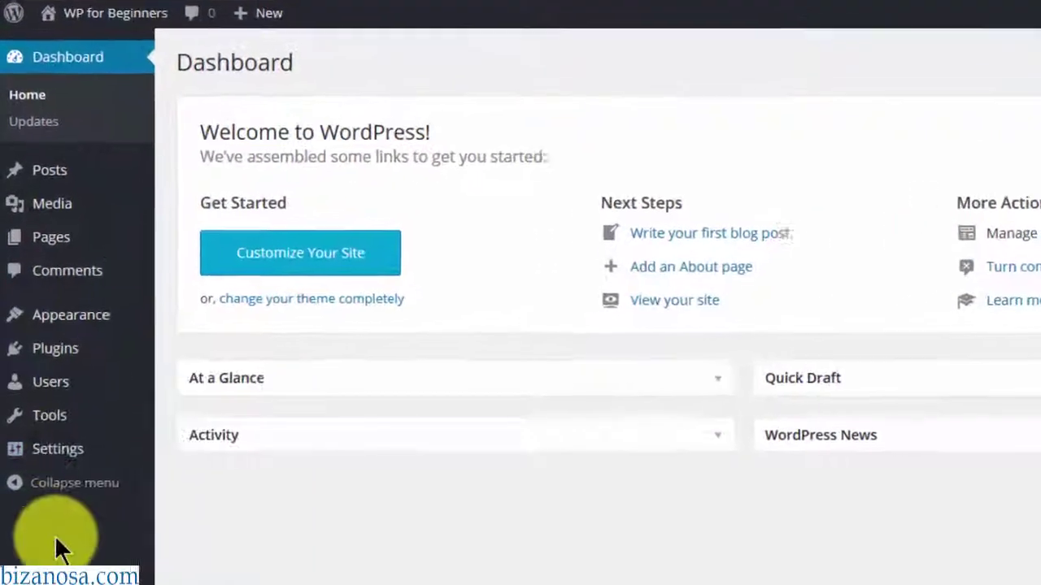
{"action": "mouse_move", "coordinate": [58, 456]}
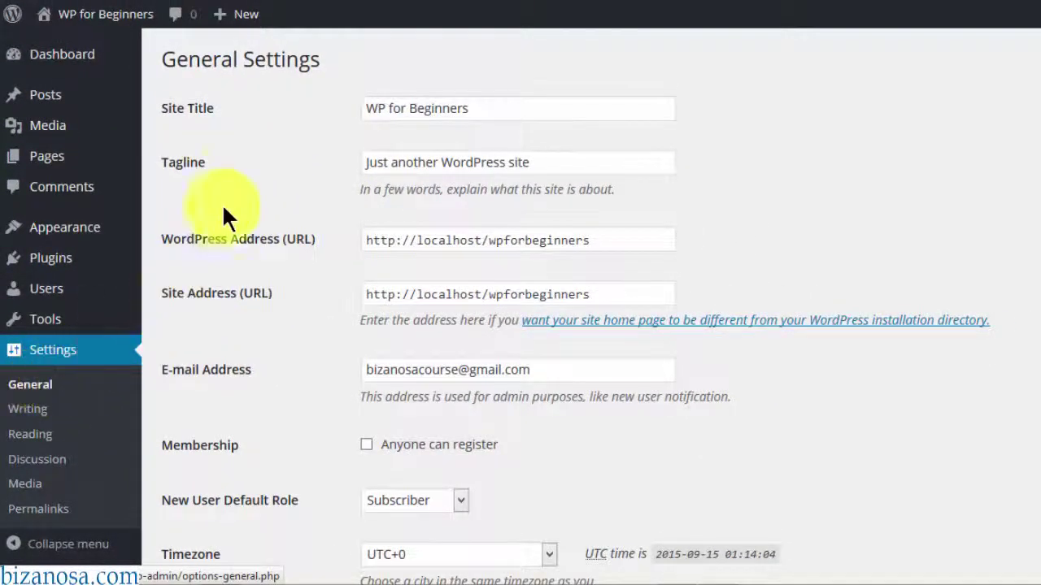
{"action": "left_click", "coordinate": [456, 110]}
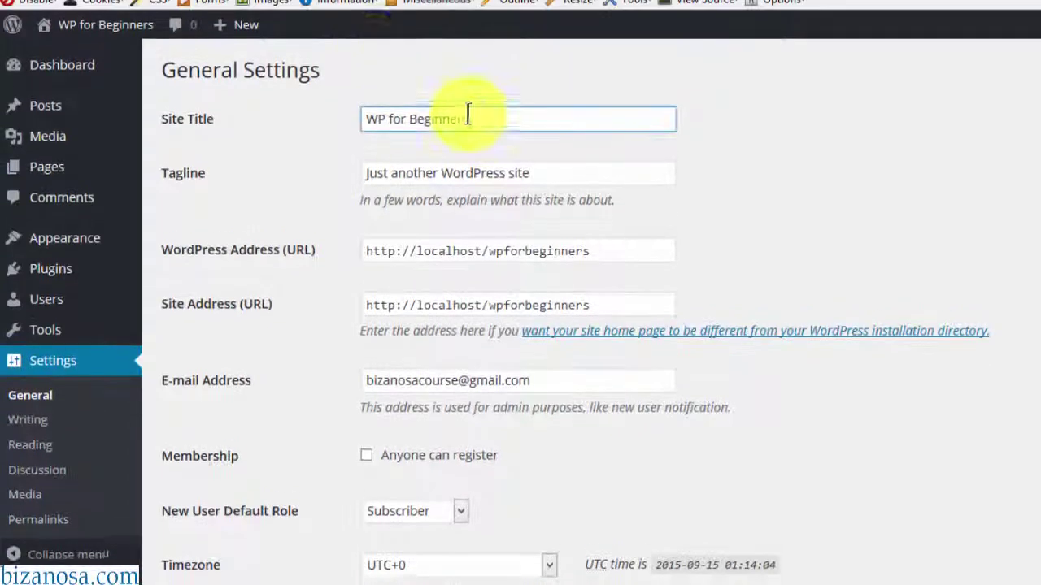
{"action": "left_click", "coordinate": [307, 23]}
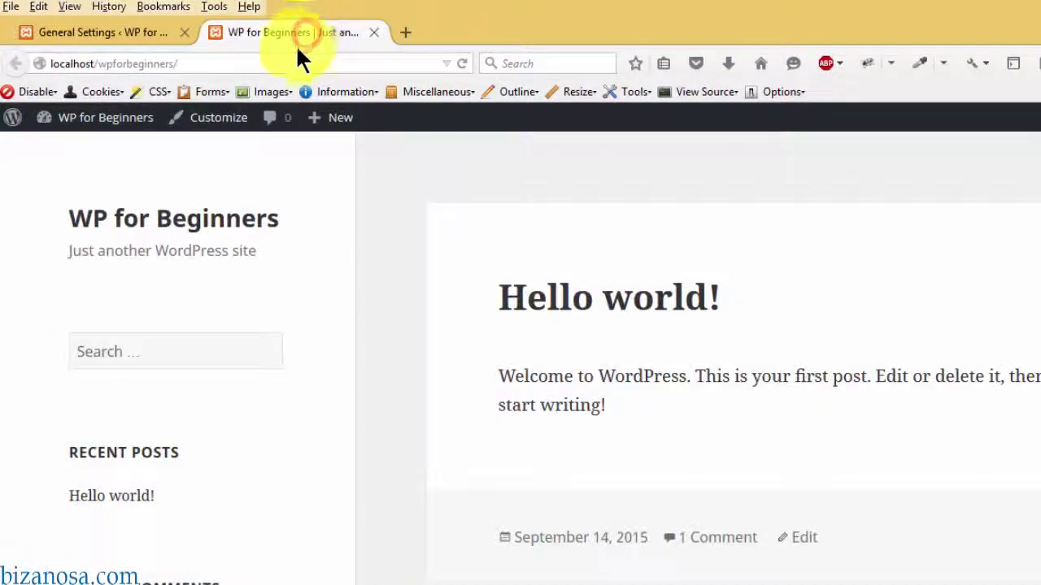
{"action": "left_click", "coordinate": [119, 39]}
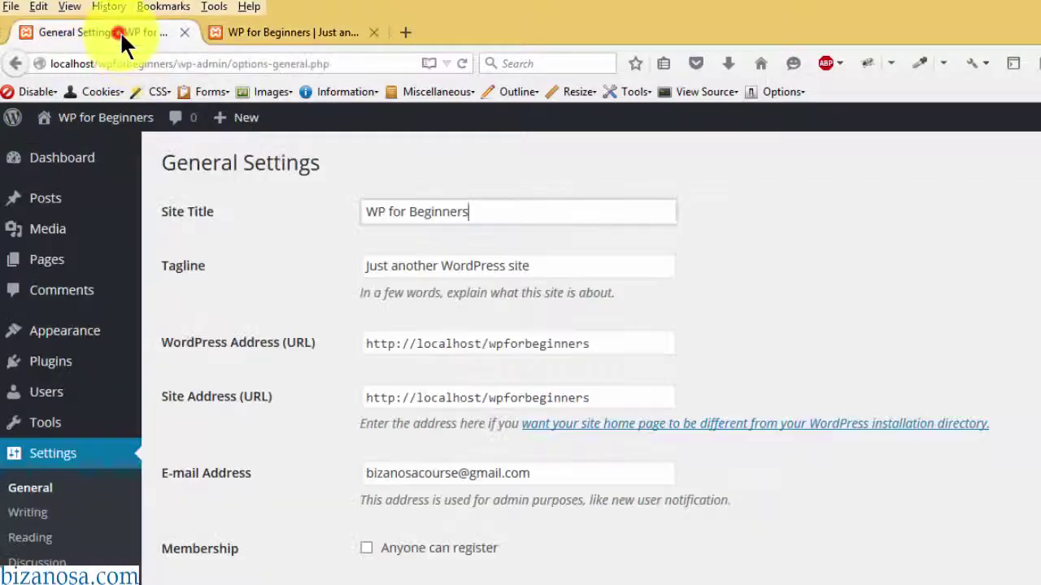
{"action": "left_click", "coordinate": [483, 209]}
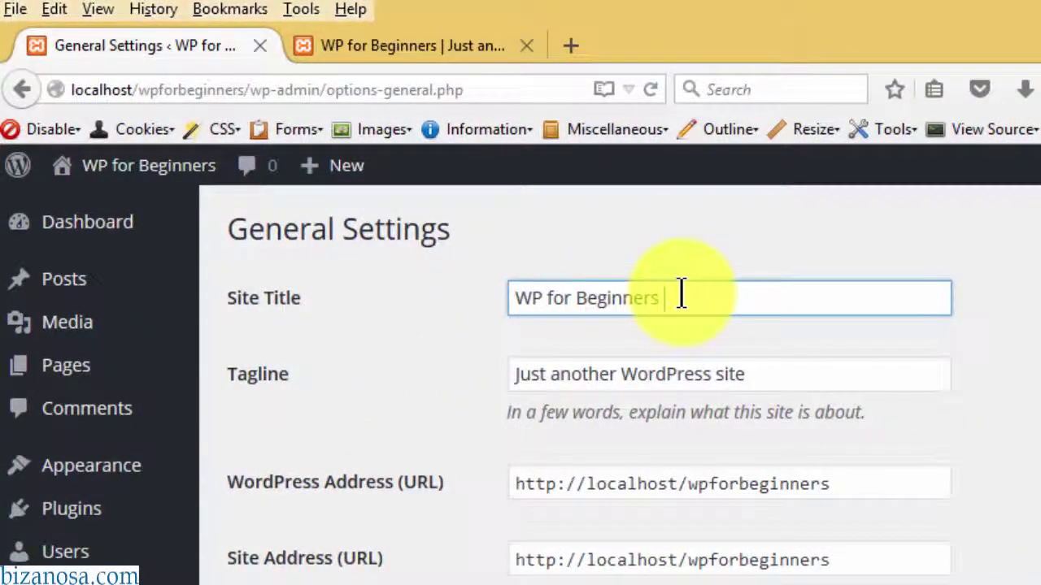
{"action": "type", "text": "One"}
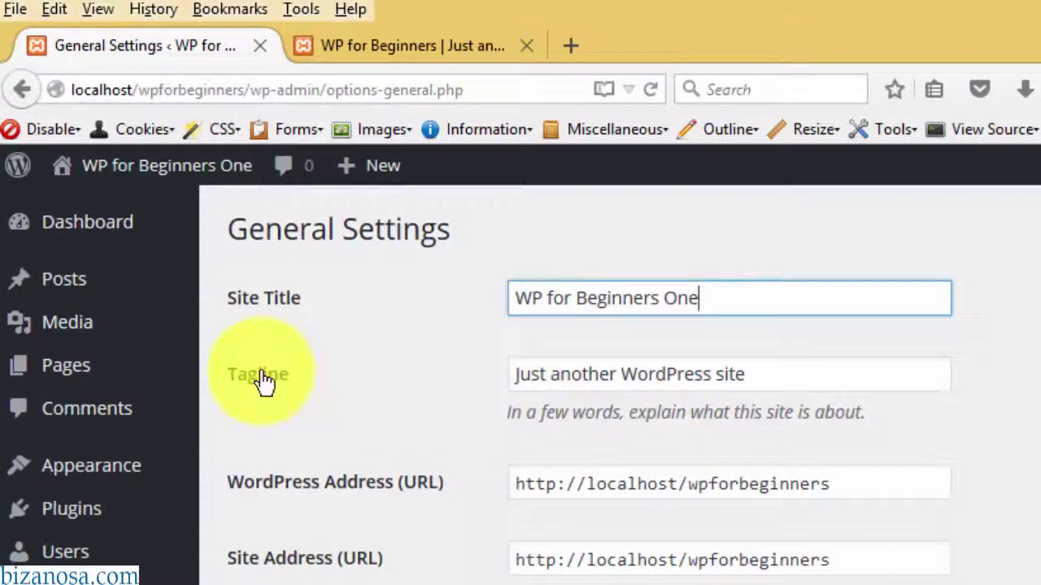
Check where the tagline appears on the site's front page and set the tagline to "Learning WordPress".
{"action": "left_click", "coordinate": [437, 47]}
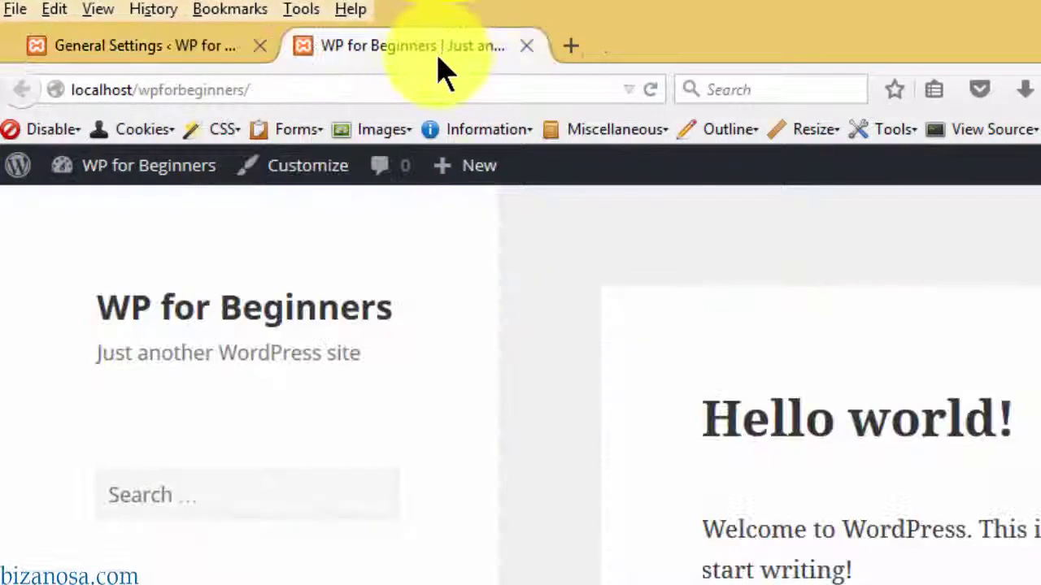
{"action": "left_click_drag", "start_coordinate": [89, 353], "coordinate": [399, 367]}
{"action": "key", "text": "ctrl+Tab"}
{"action": "key", "text": "Tab"}
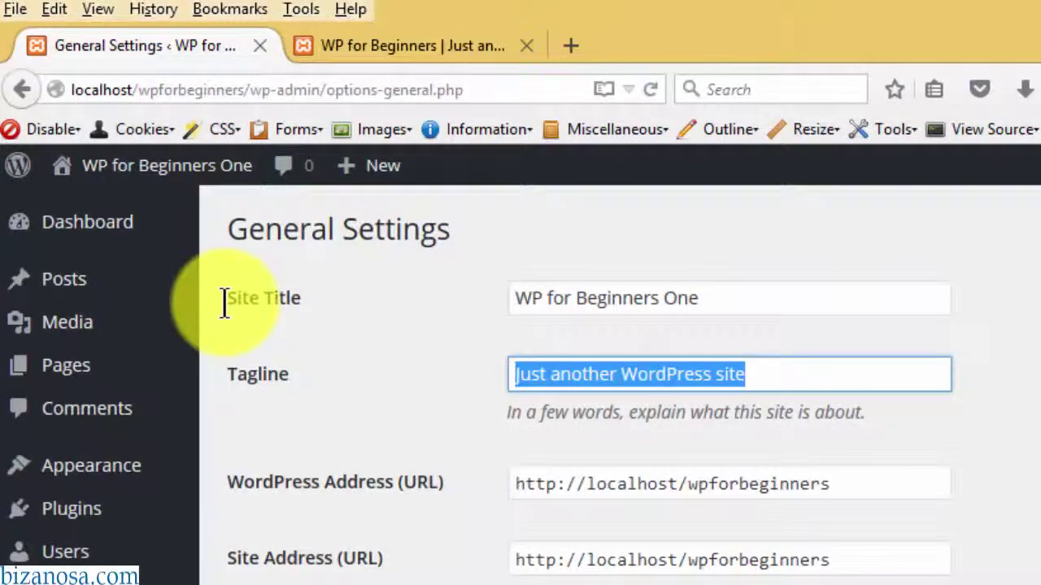
{"action": "key", "text": "BackSpace"}
{"action": "type", "text": "Learning ordPress"}
{"action": "key", "text": "ctrl+a"}
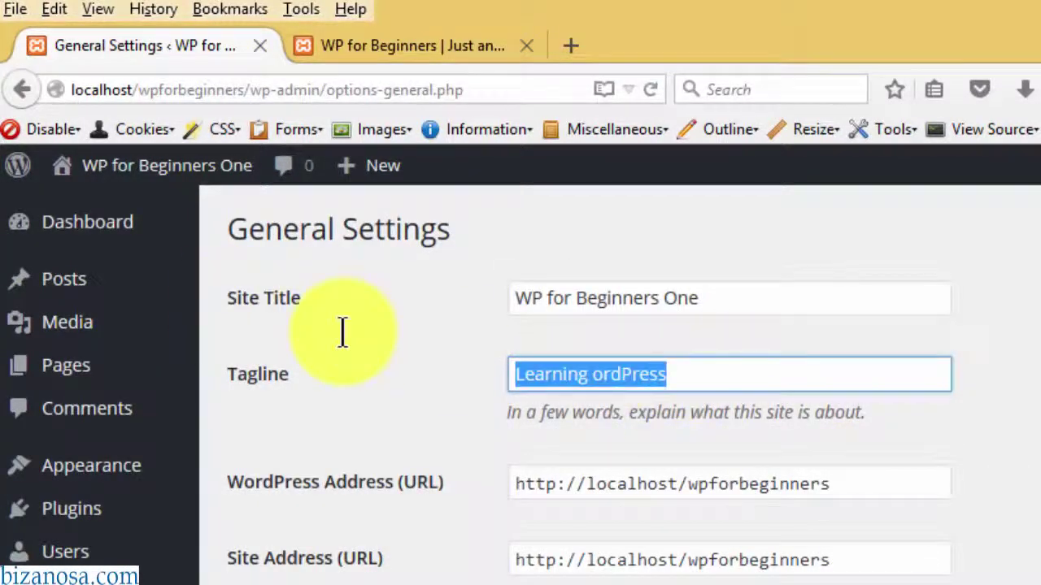
{"action": "type", "text": "Learni"}
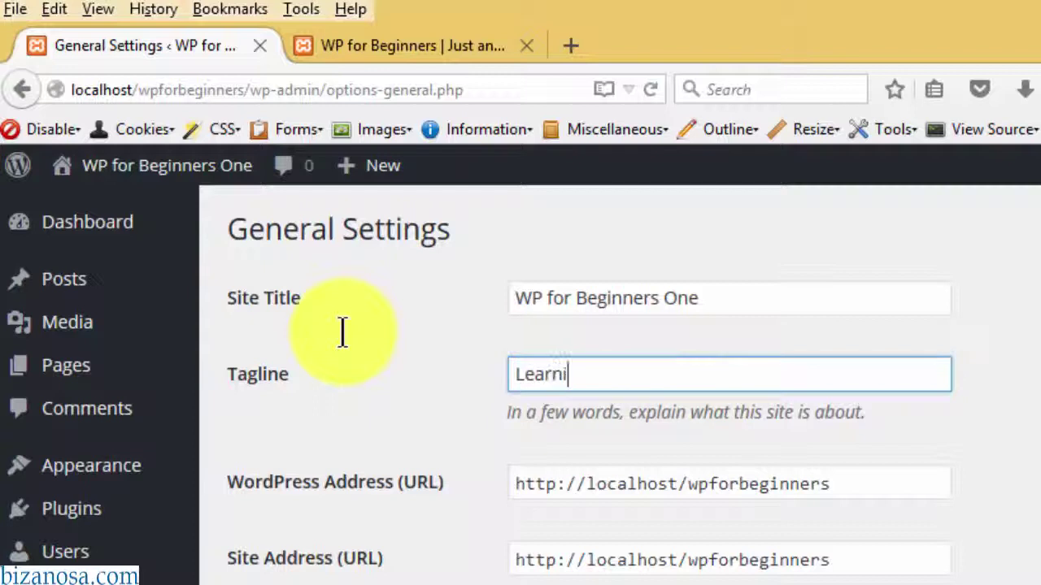
{"action": "type", "text": "ng WordPre"}
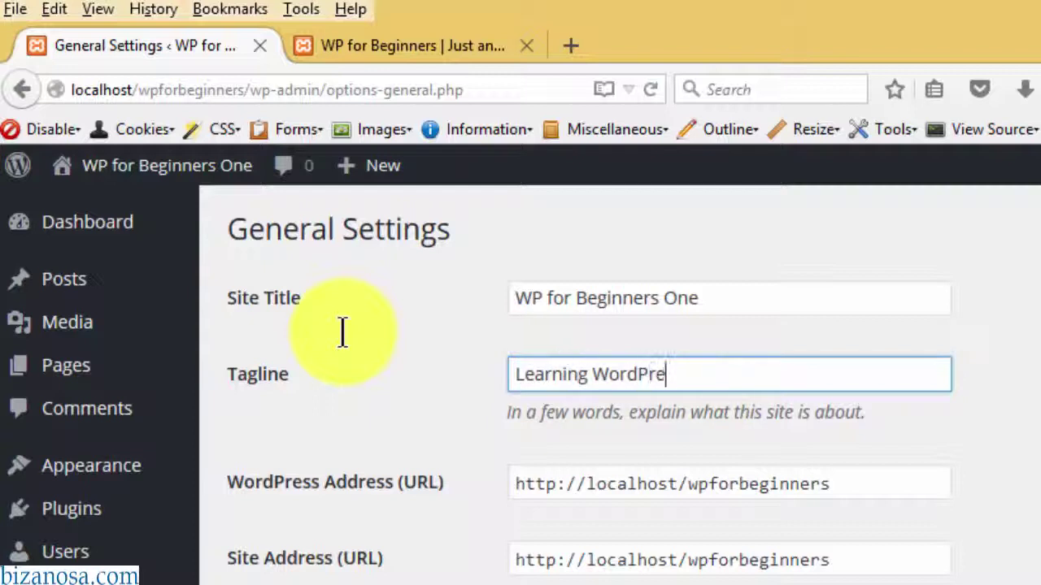
{"action": "type", "text": "ss"}
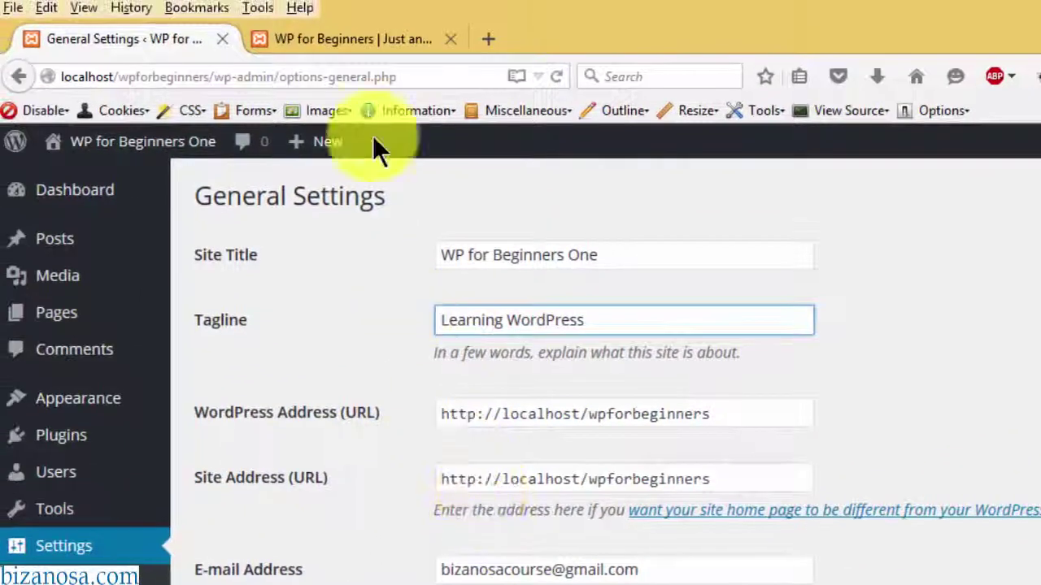
Insert the prefix "wwww." before localhost in both the WordPress Address and the Site Address.
{"action": "left_click", "coordinate": [306, 5]}
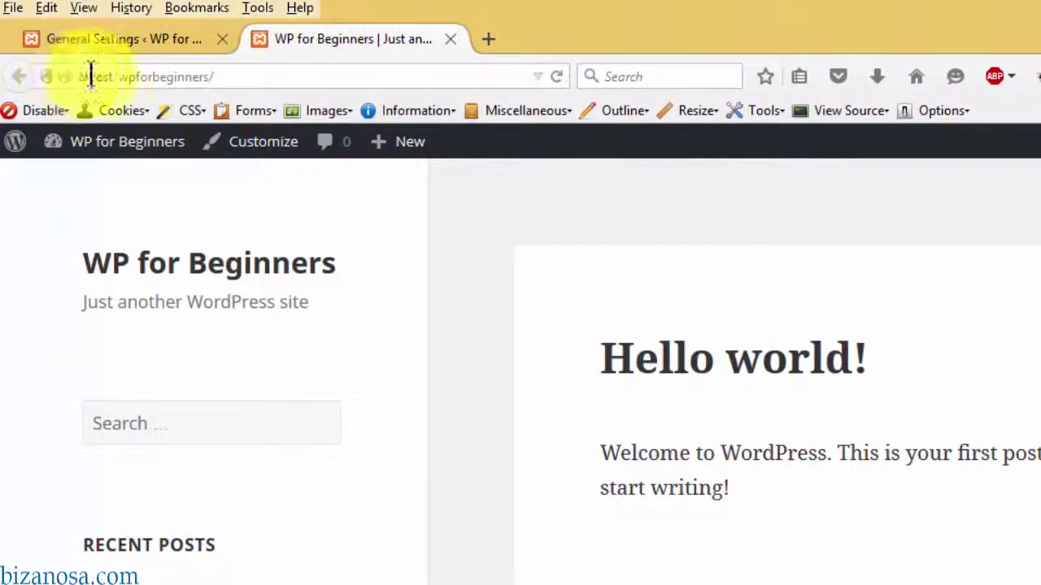
{"action": "left_click", "coordinate": [157, 36]}
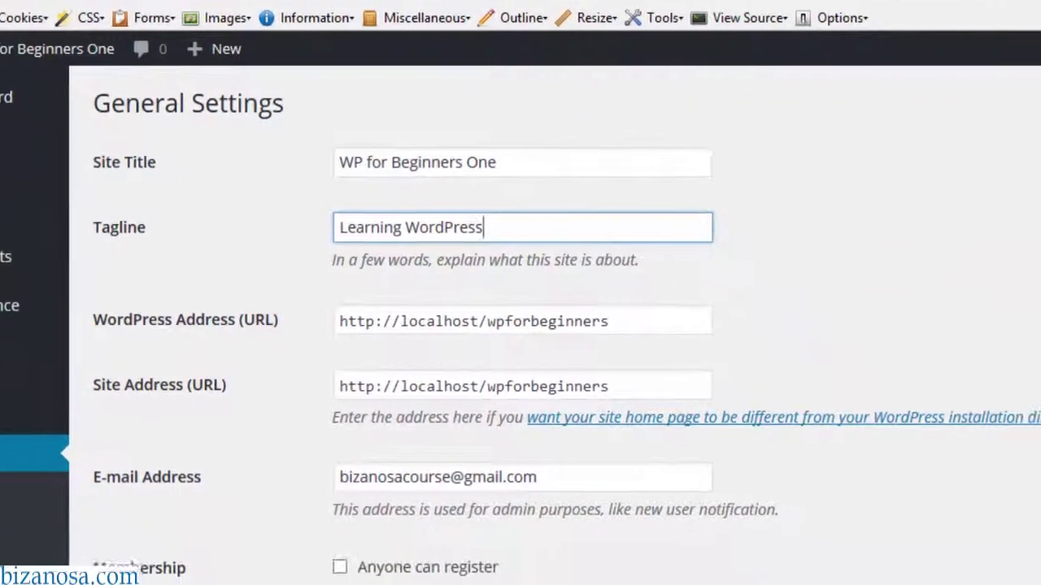
{"action": "scroll", "coordinate": [520, 293], "scroll_direction": "down", "scroll_amount": 3}
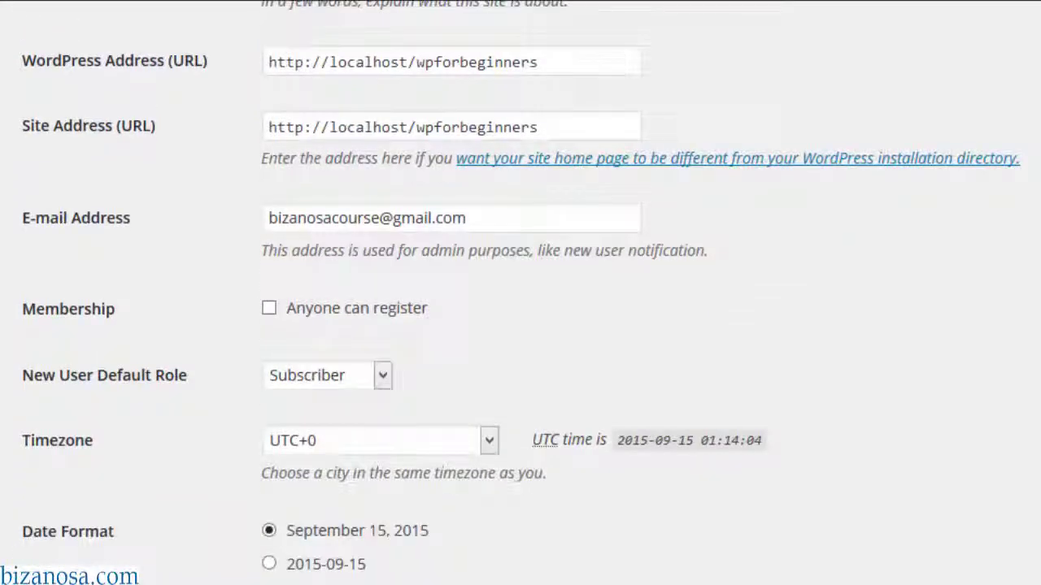
{"action": "left_click", "coordinate": [324, 48]}
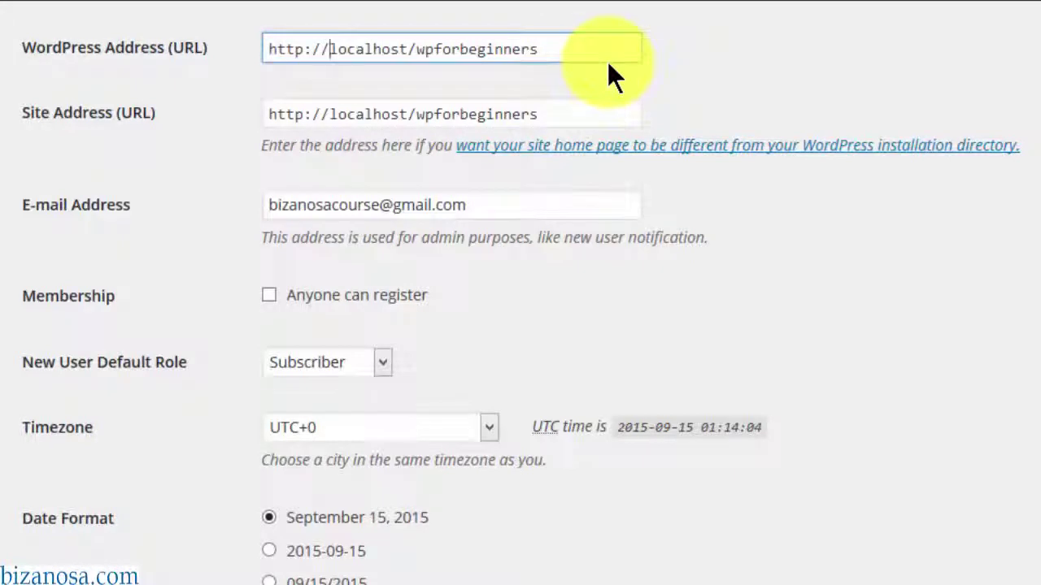
{"action": "left_click", "coordinate": [329, 113]}
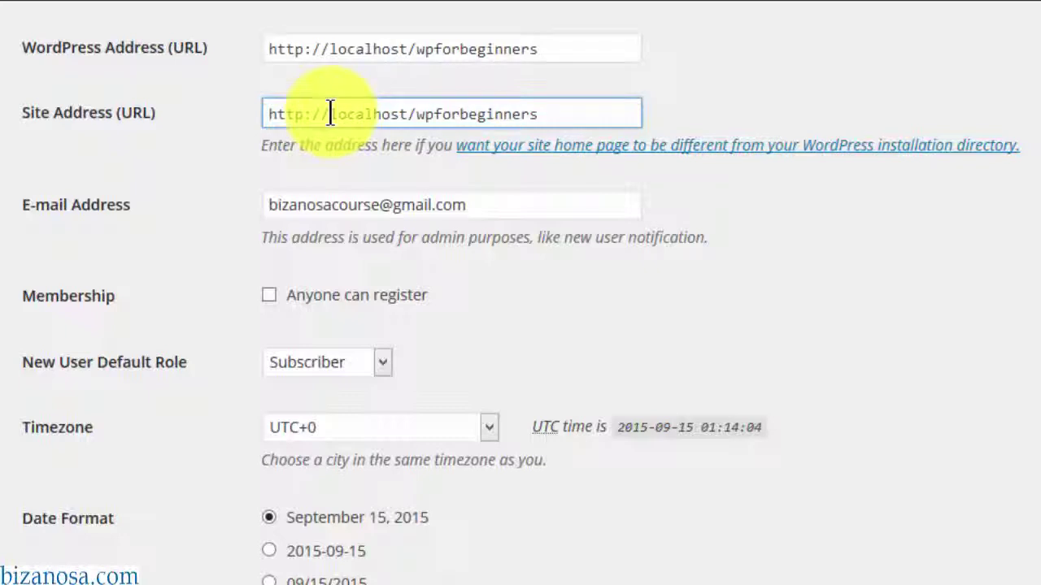
{"action": "left_click", "coordinate": [330, 47]}
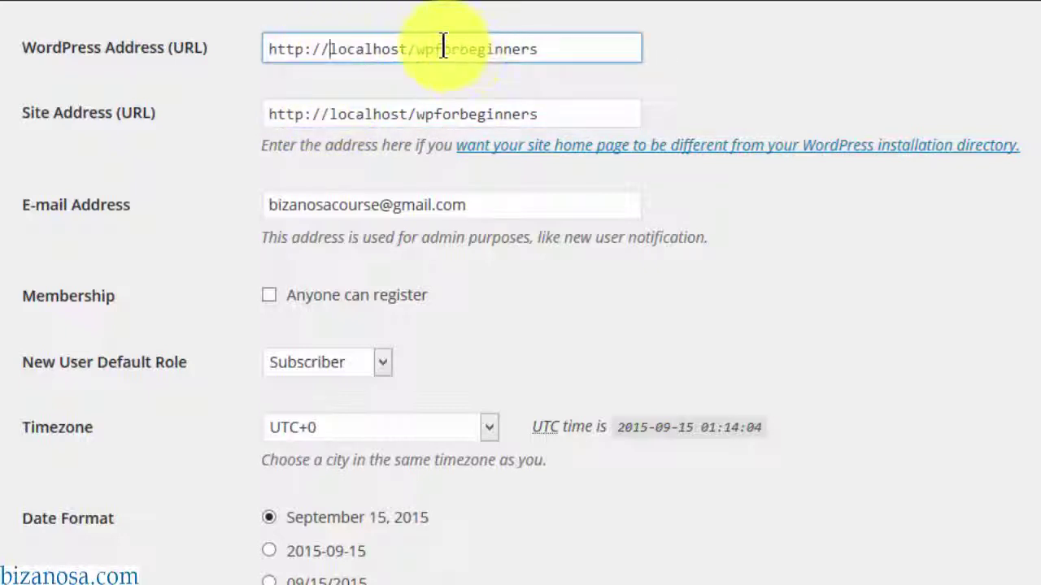
{"action": "type", "text": "www"}
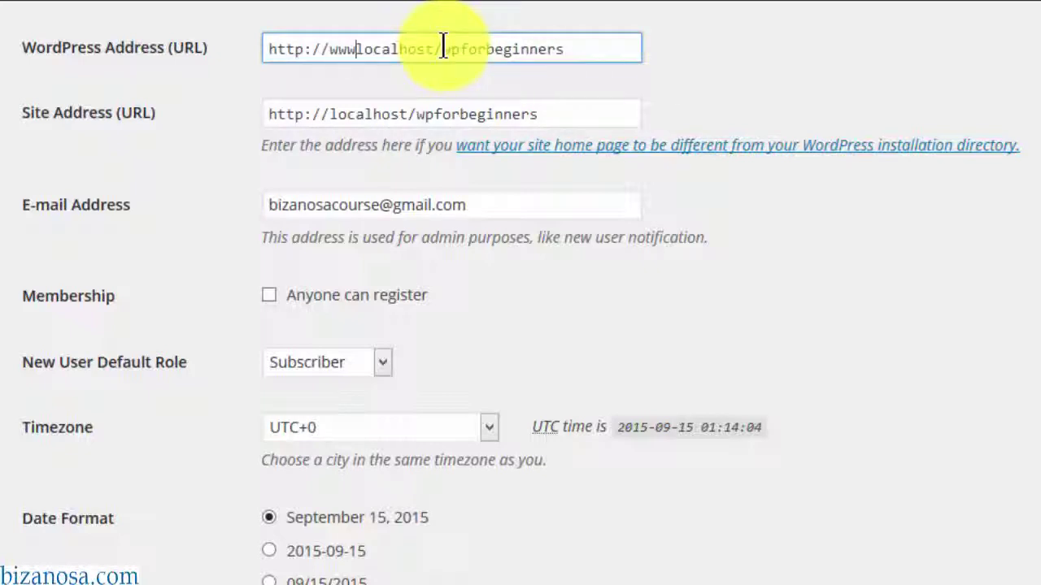
{"action": "type", "text": "w."}
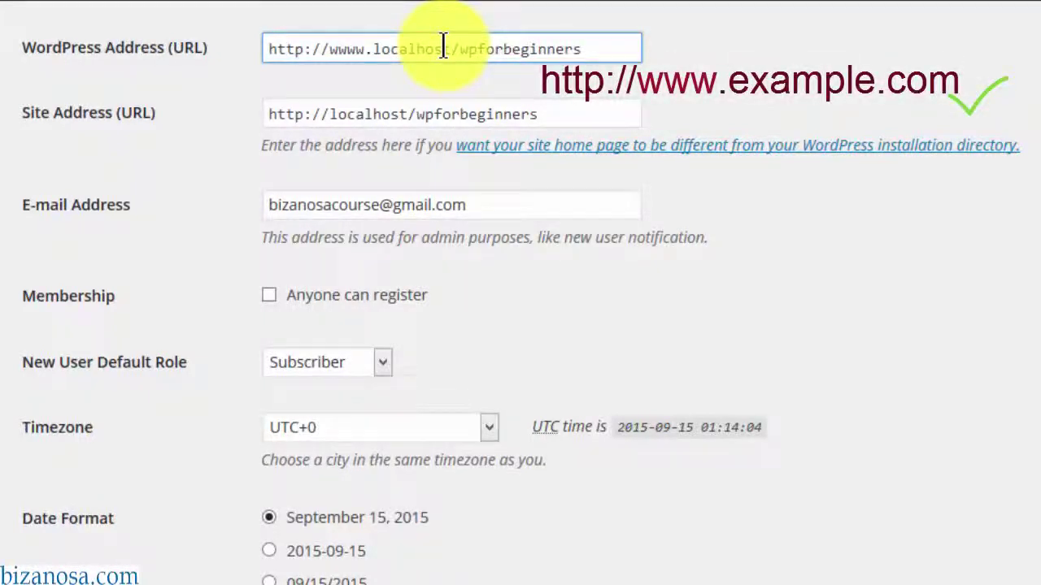
{"action": "left_click", "coordinate": [331, 114]}
{"action": "type", "text": "www."}
{"action": "type", "text": "."}
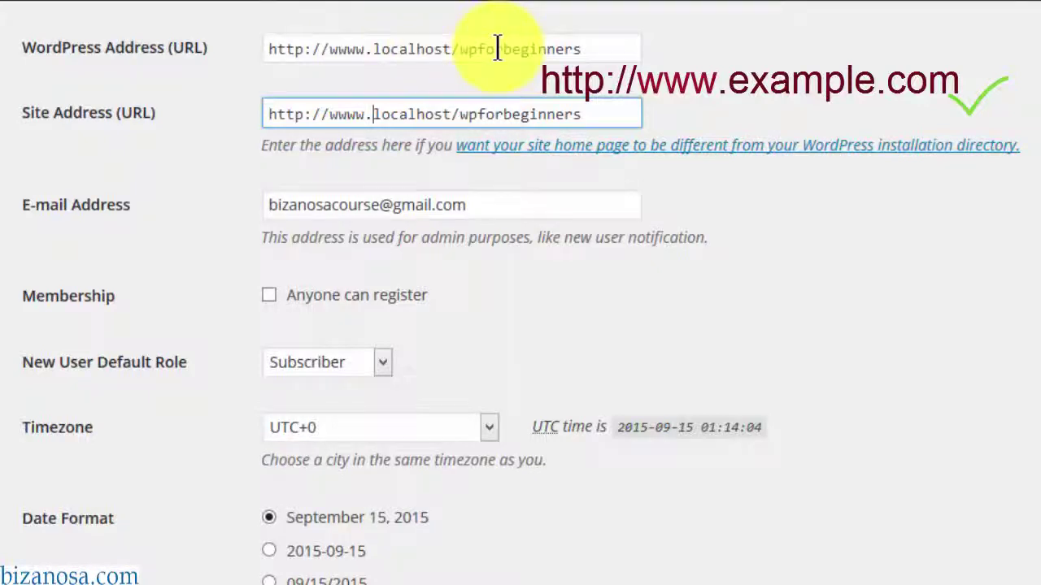
Remove the "wwww." prefix from both the WordPress Address and the Site Address.
{"action": "left_click_drag", "start_coordinate": [373, 49], "coordinate": [348, 46]}
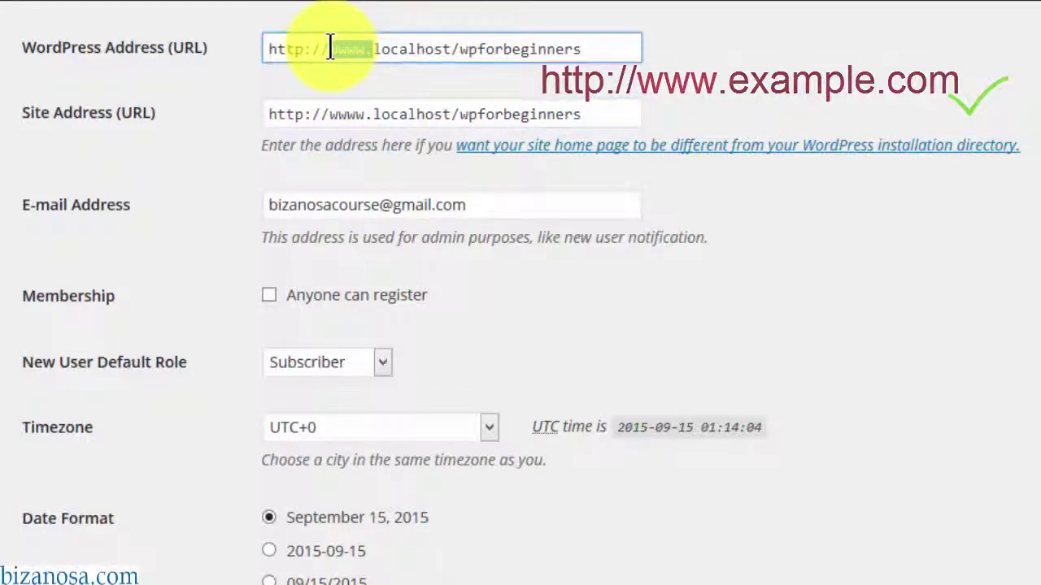
{"action": "key", "text": "BackSpace"}
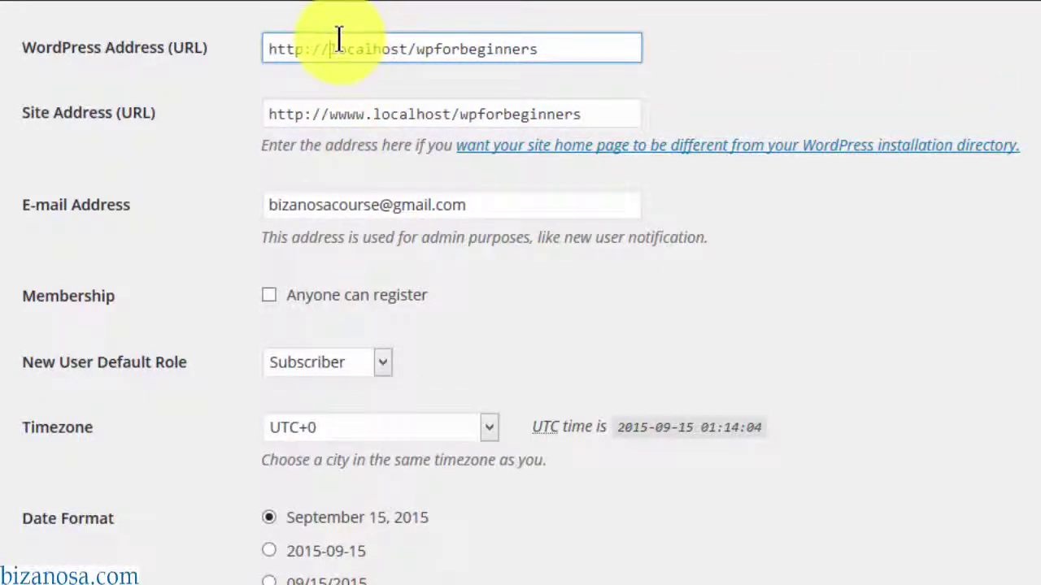
{"action": "left_click", "coordinate": [372, 113]}
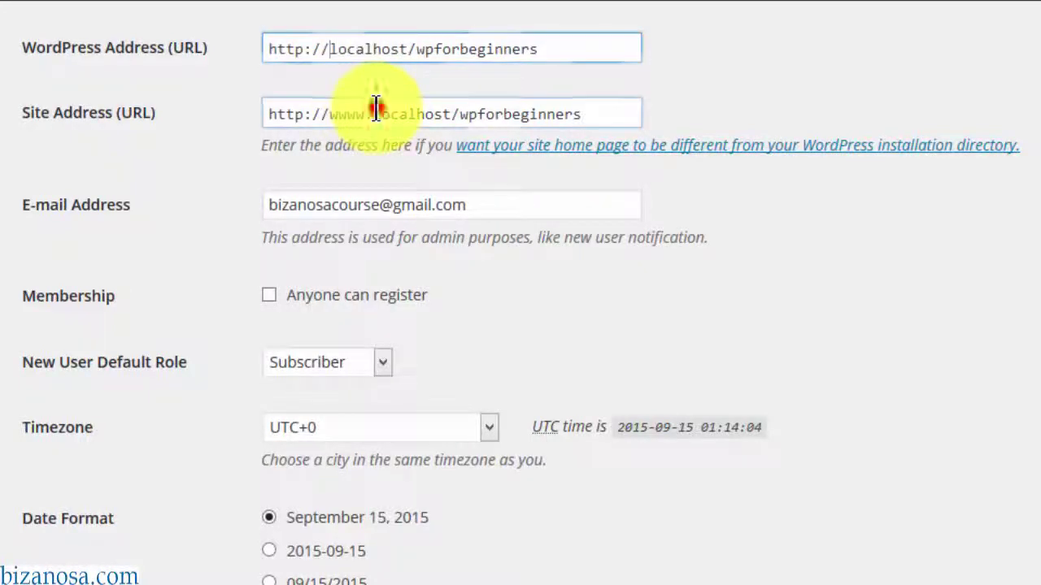
{"action": "key", "text": "BackSpace"}
{"action": "key", "text": "BackSpace"}
{"action": "key", "text": "BackSpace"}
{"action": "key", "text": "BackSpace"}
{"action": "key", "text": "BackSpace"}
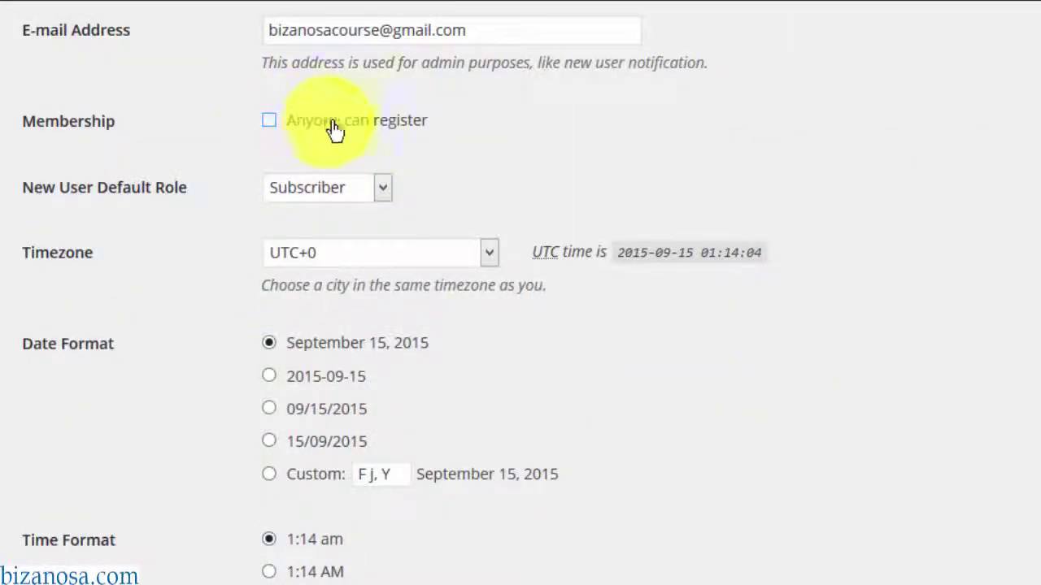
Review the available new user default roles and timezones, along with the date and time format options.
{"action": "left_click", "coordinate": [382, 193]}
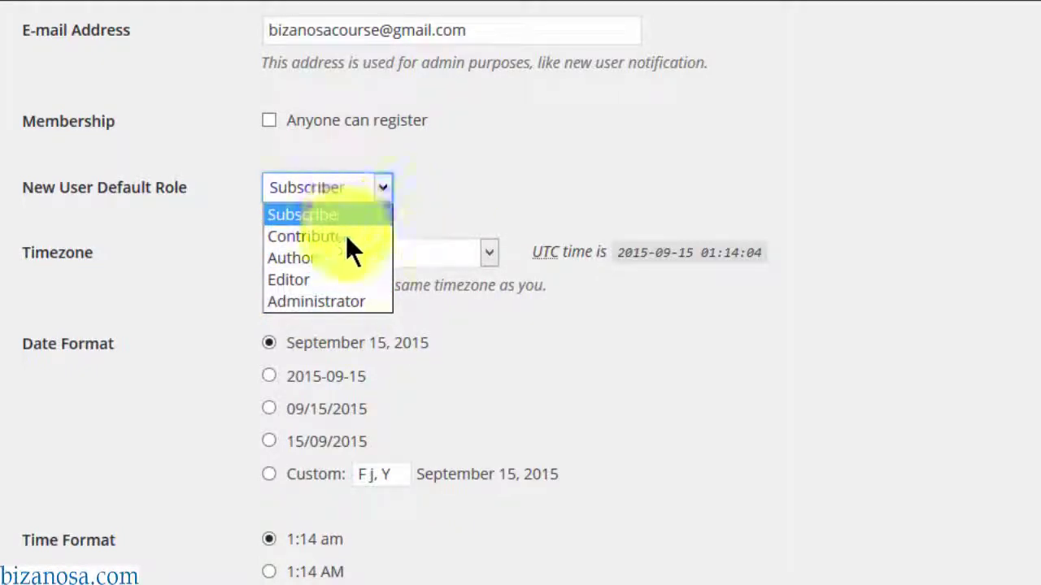
{"action": "left_click", "coordinate": [443, 170]}
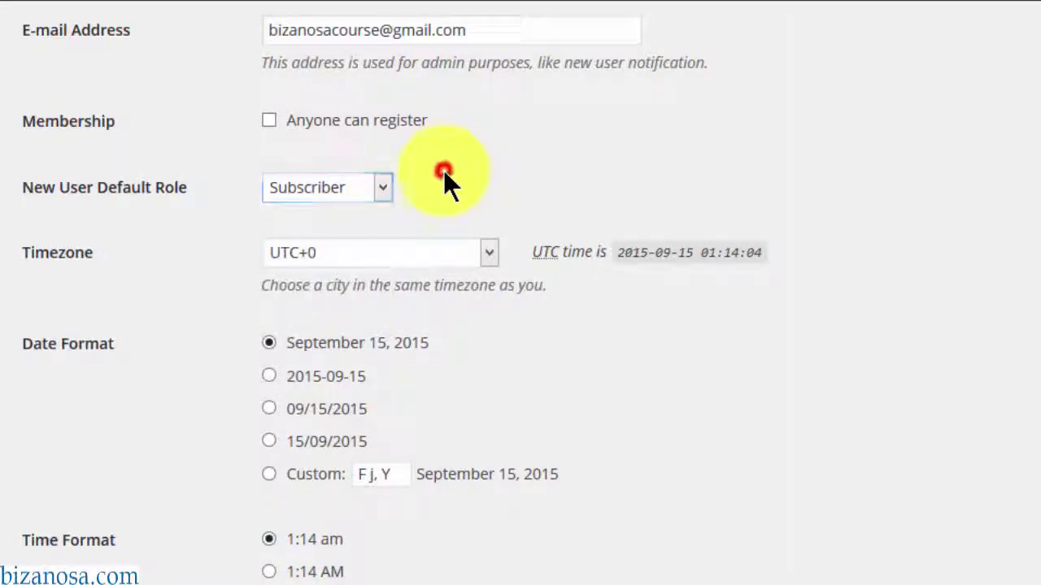
{"action": "left_click", "coordinate": [487, 257]}
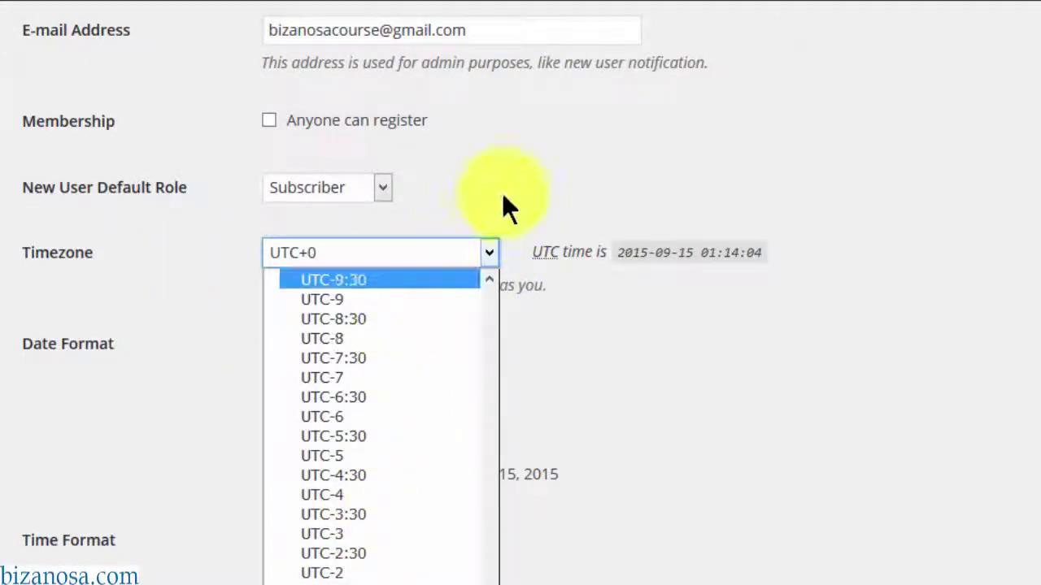
{"action": "left_click", "coordinate": [503, 193]}
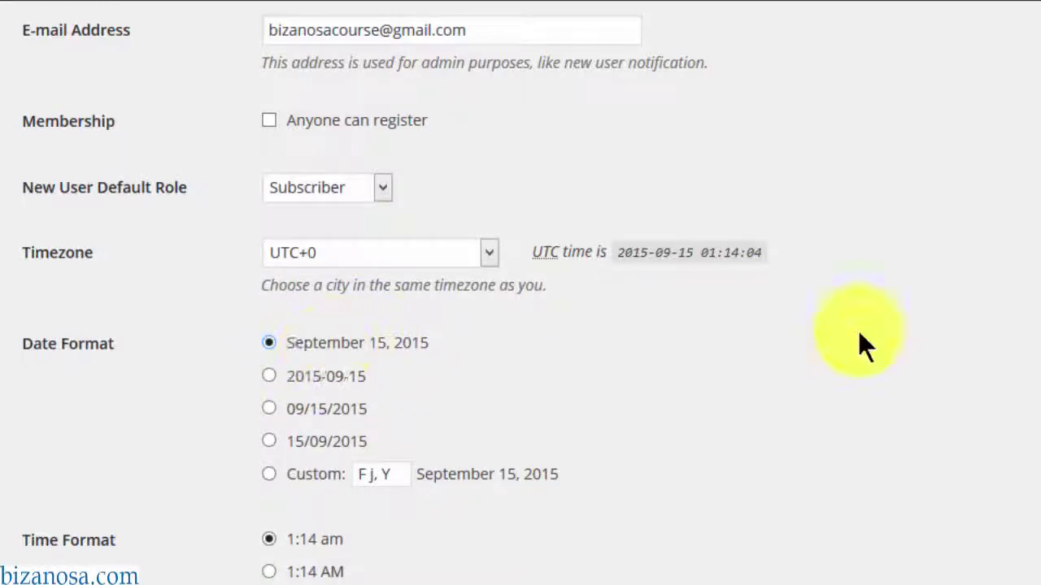
{"action": "scroll", "coordinate": [657, 260], "scroll_direction": "down", "scroll_amount": 3}
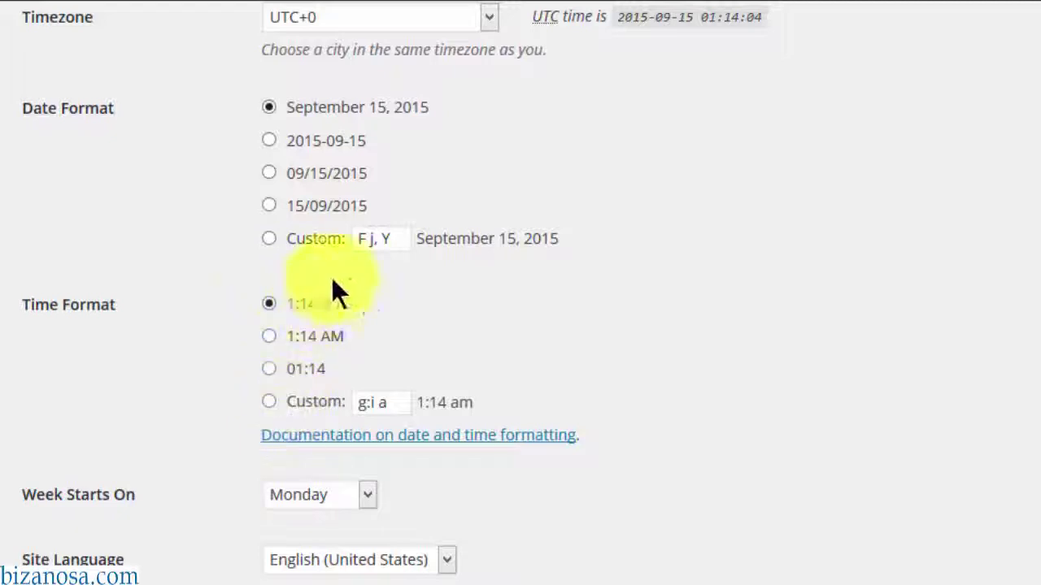
{"action": "scroll", "coordinate": [335, 416], "scroll_direction": "down", "scroll_amount": 1}
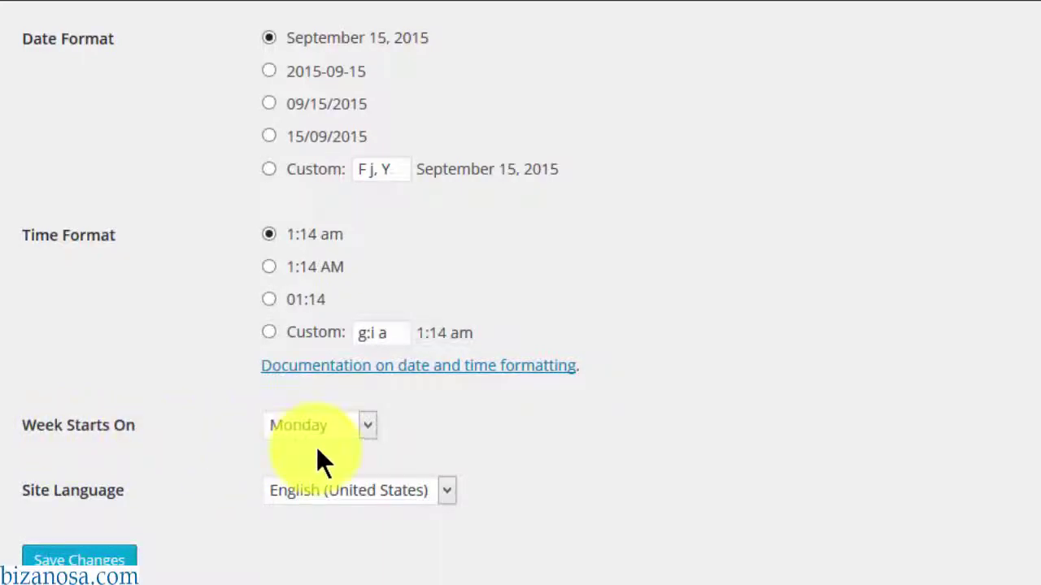
Review the choices for the first day of the week and the available site languages.
{"action": "left_click", "coordinate": [374, 422]}
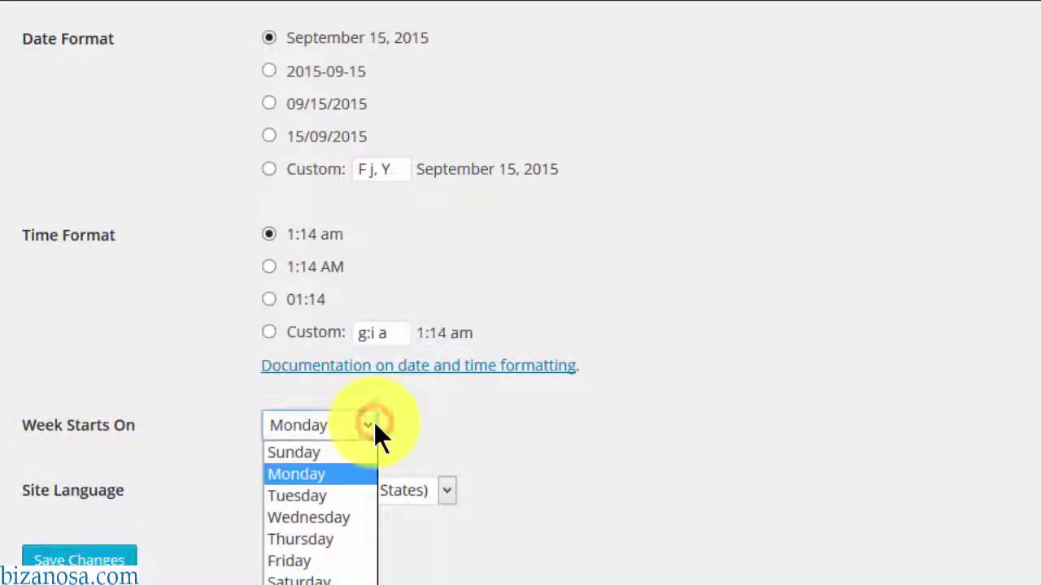
{"action": "left_click", "coordinate": [373, 422]}
{"action": "left_click", "coordinate": [502, 425]}
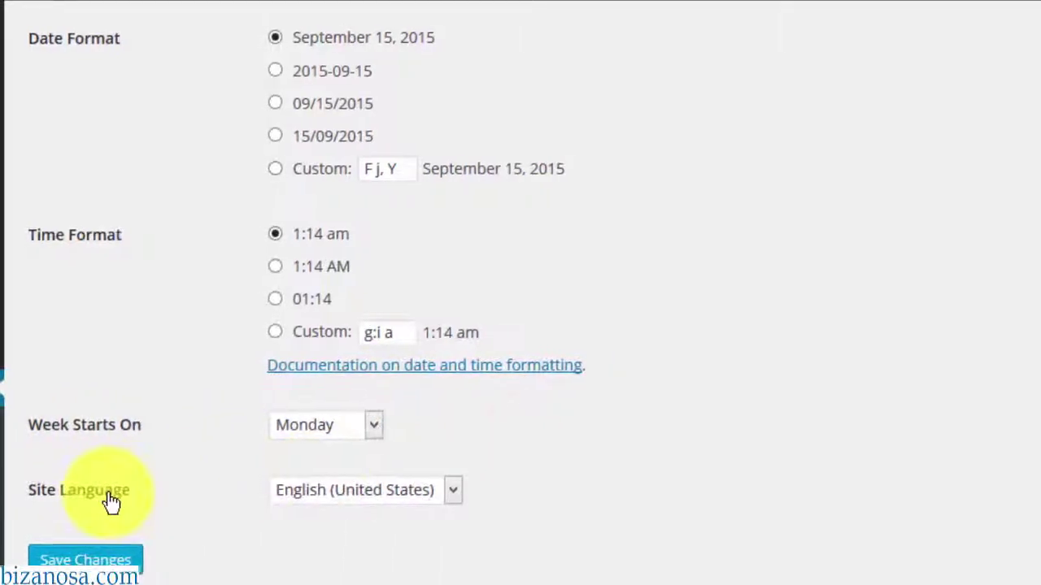
{"action": "left_click", "coordinate": [465, 490]}
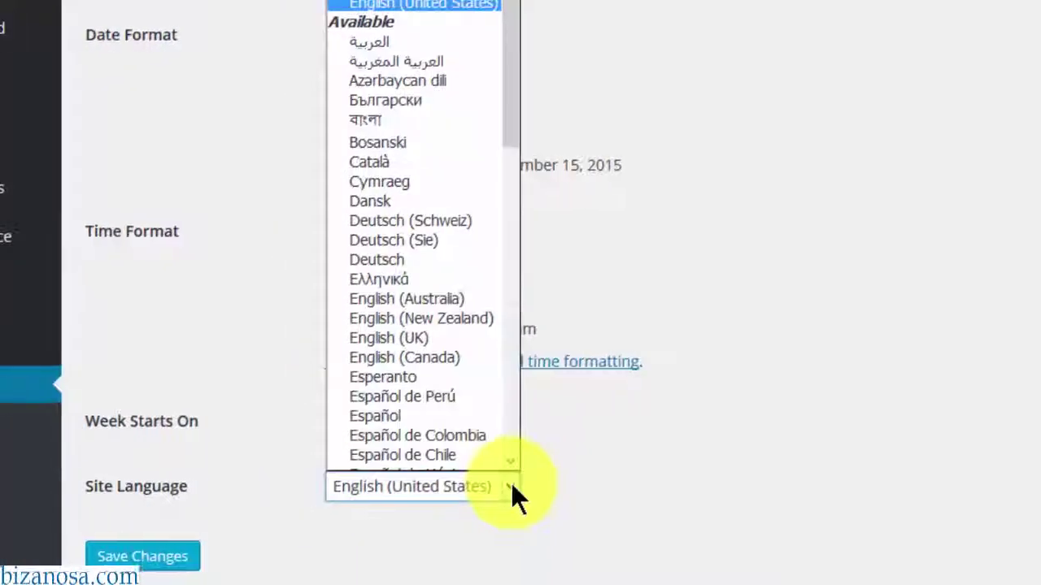
{"action": "left_click_drag", "start_coordinate": [513, 58], "coordinate": [513, 57]}
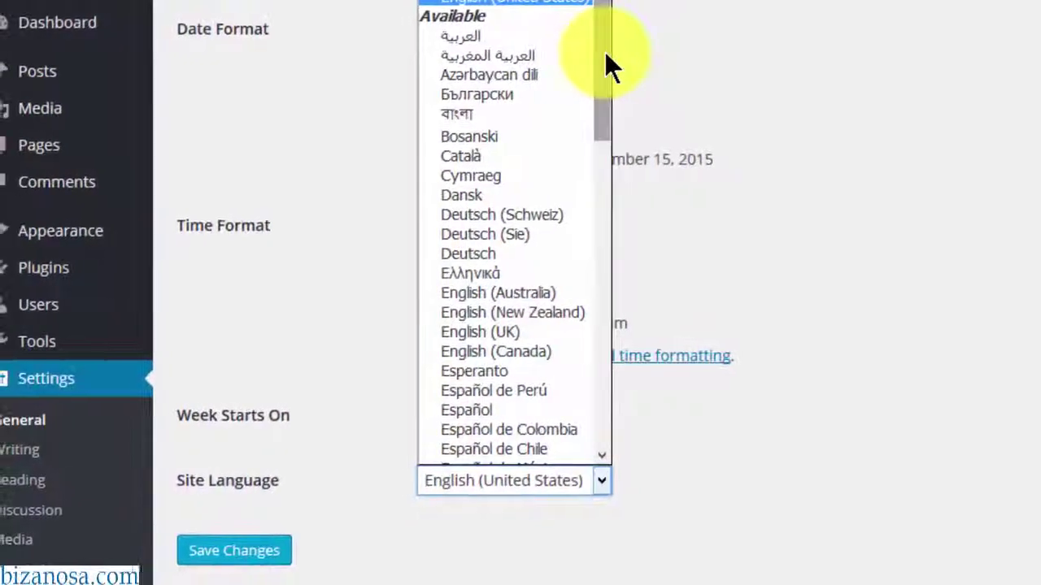
{"action": "left_click", "coordinate": [736, 47]}
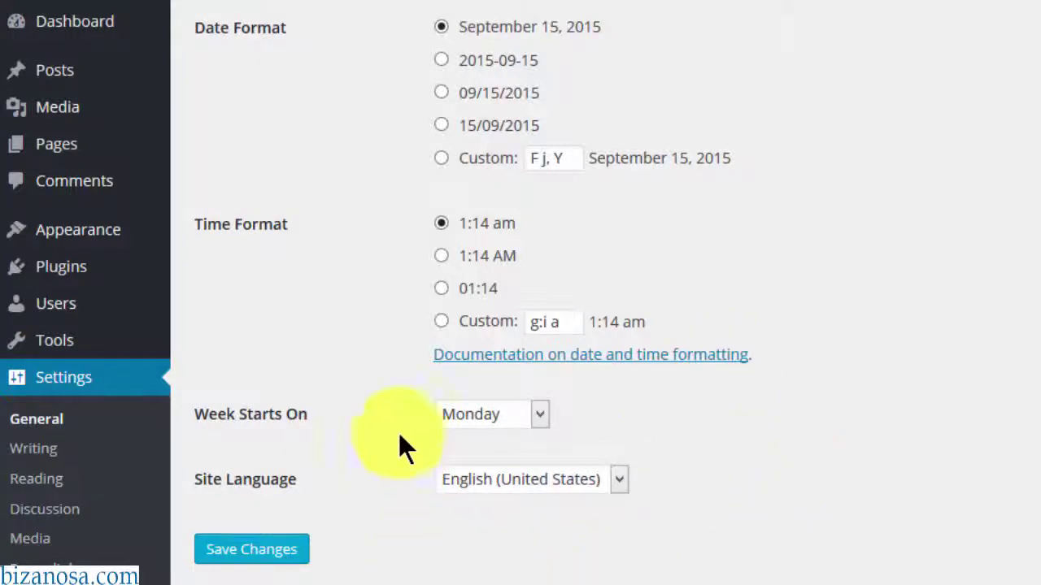
Save the general settings and reload the site's front page to check the new title and tagline.
{"action": "left_click", "coordinate": [218, 549]}
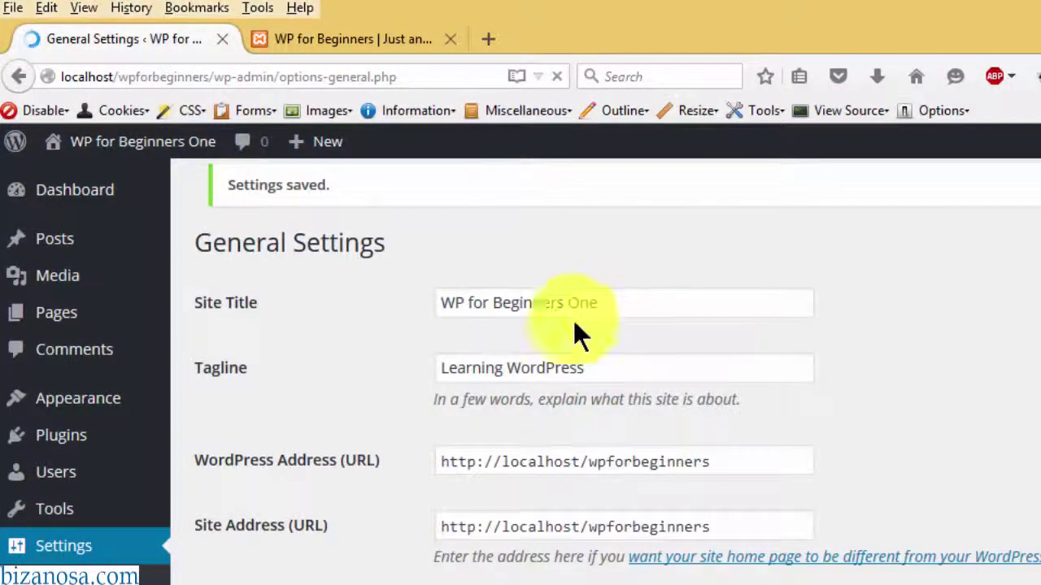
{"action": "left_click", "coordinate": [350, 38]}
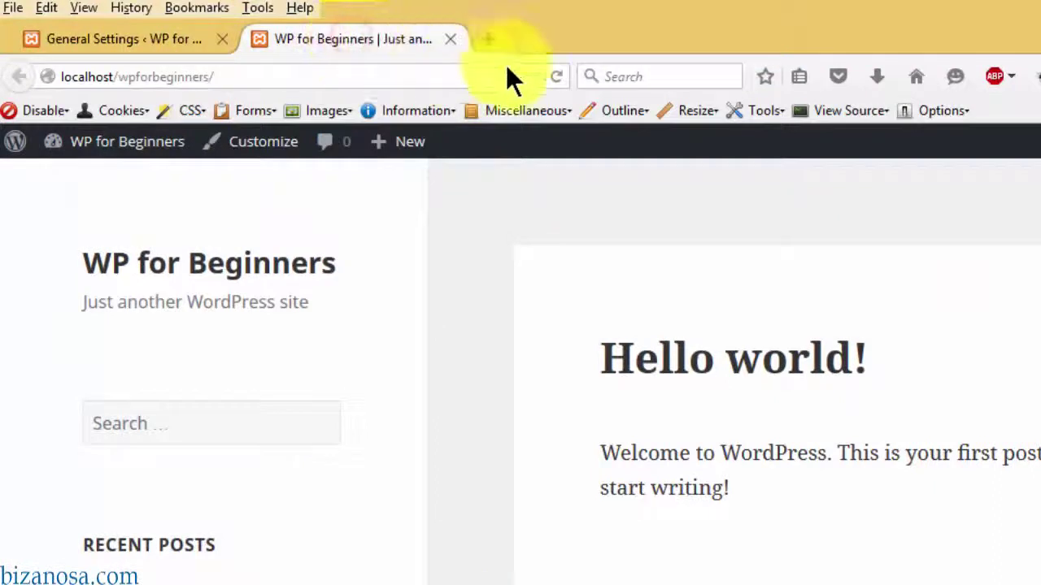
{"action": "left_click", "coordinate": [557, 75]}
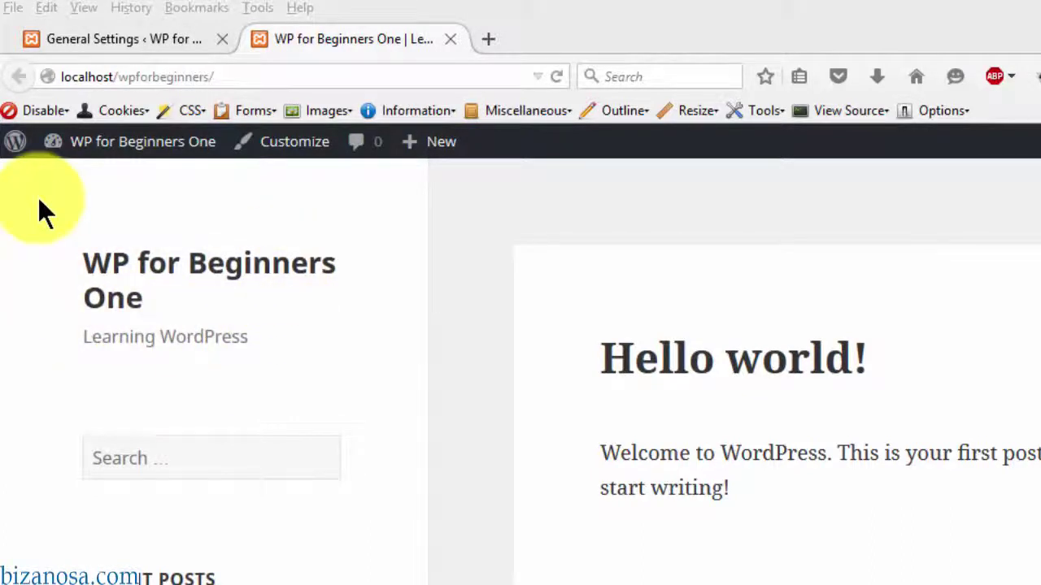
{"action": "left_click", "coordinate": [262, 339]}
{"action": "left_click_drag", "start_coordinate": [262, 340], "coordinate": [53, 333]}
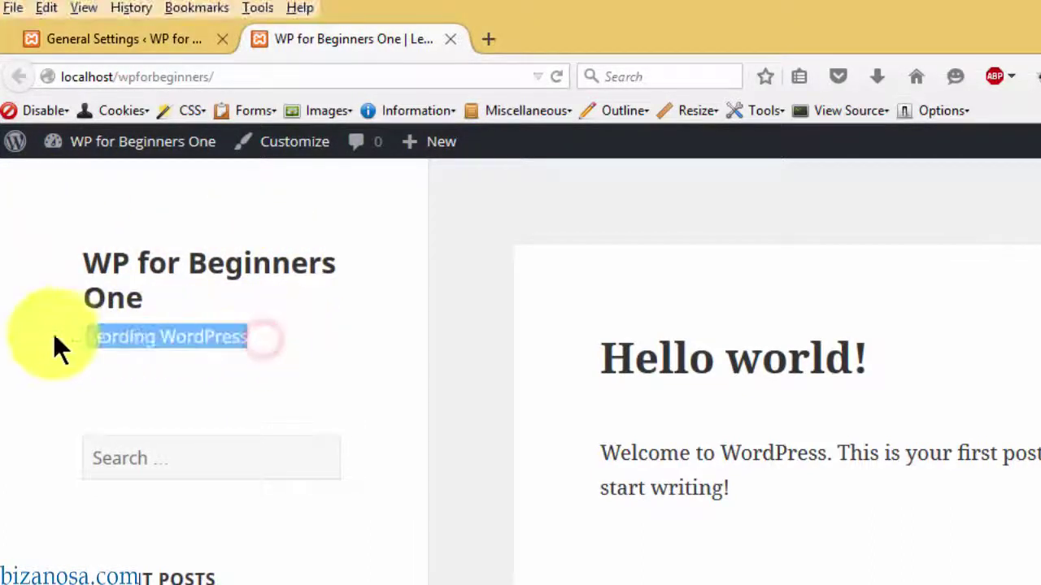
{"action": "left_click", "coordinate": [206, 364]}
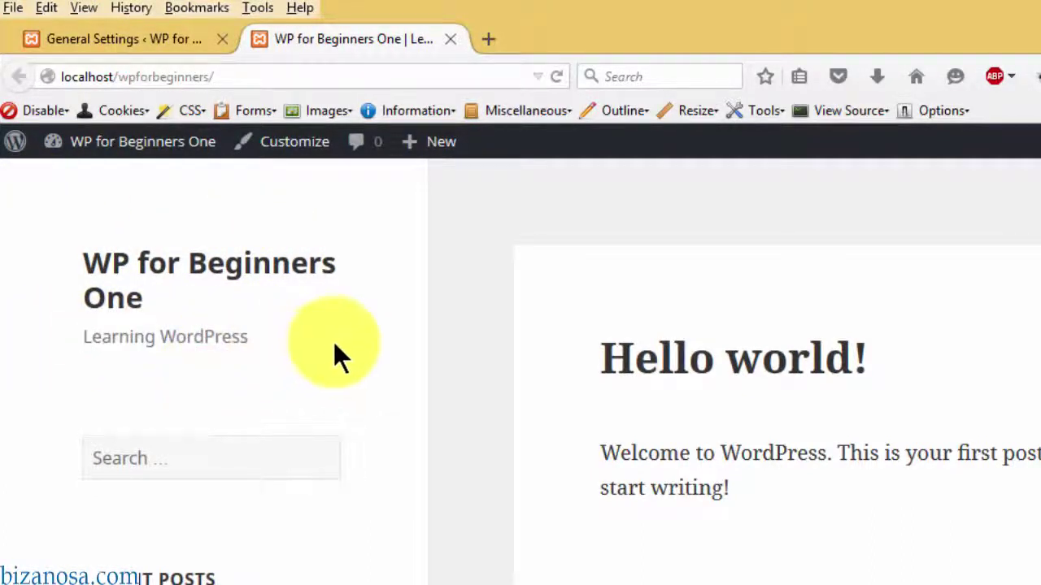
Return to the WordPress dashboard and open the permalink settings.
{"action": "left_click", "coordinate": [151, 36]}
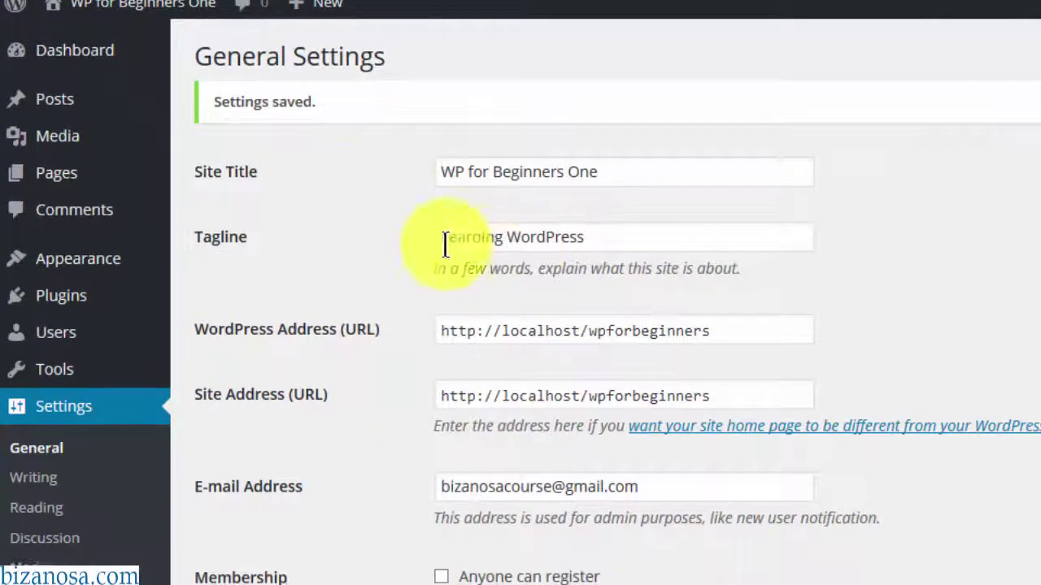
{"action": "scroll", "coordinate": [214, 526], "scroll_direction": "down", "scroll_amount": 2}
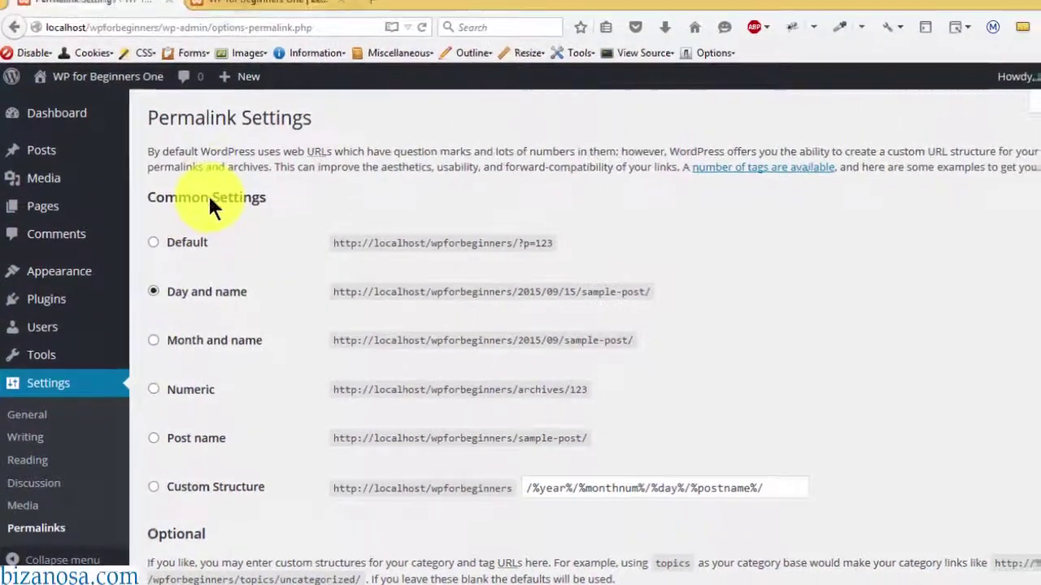
Write the dated example path "2005/4/1222post" after the front page's address, and replace it with "post".
{"action": "left_click", "coordinate": [260, 3]}
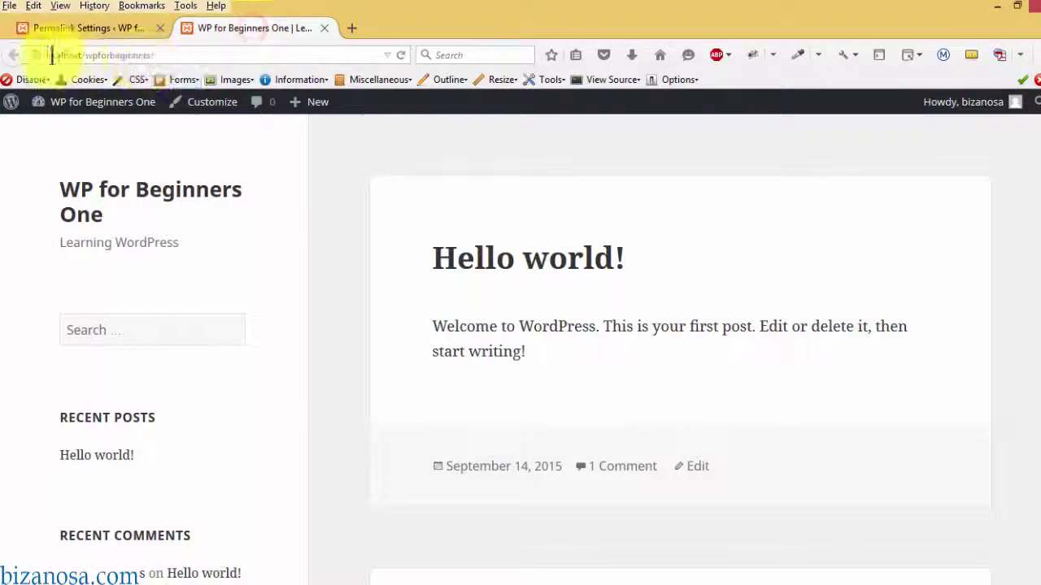
{"action": "left_click", "coordinate": [172, 59]}
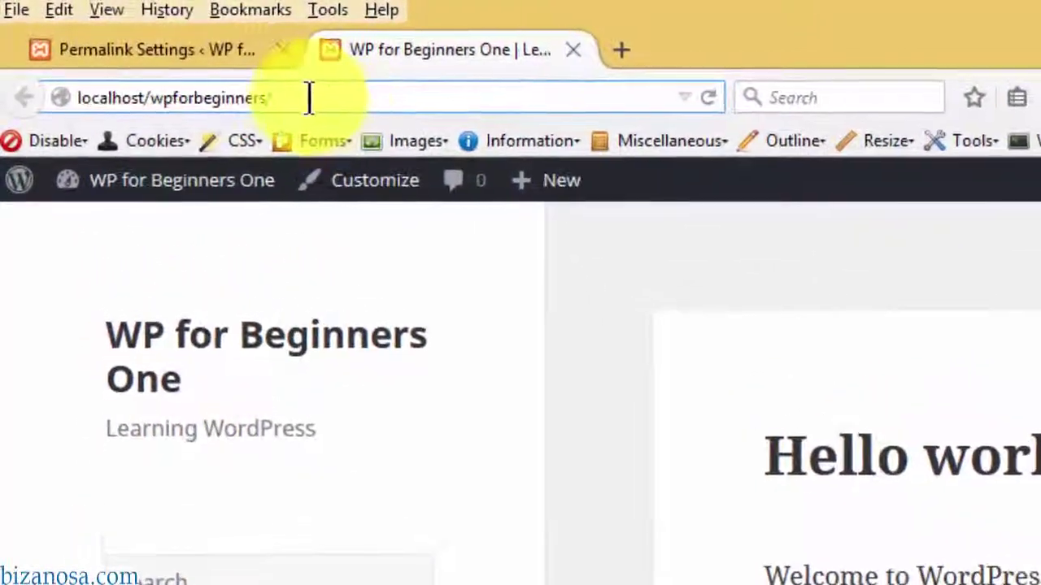
{"action": "type", "text": "2005/4/1222"}
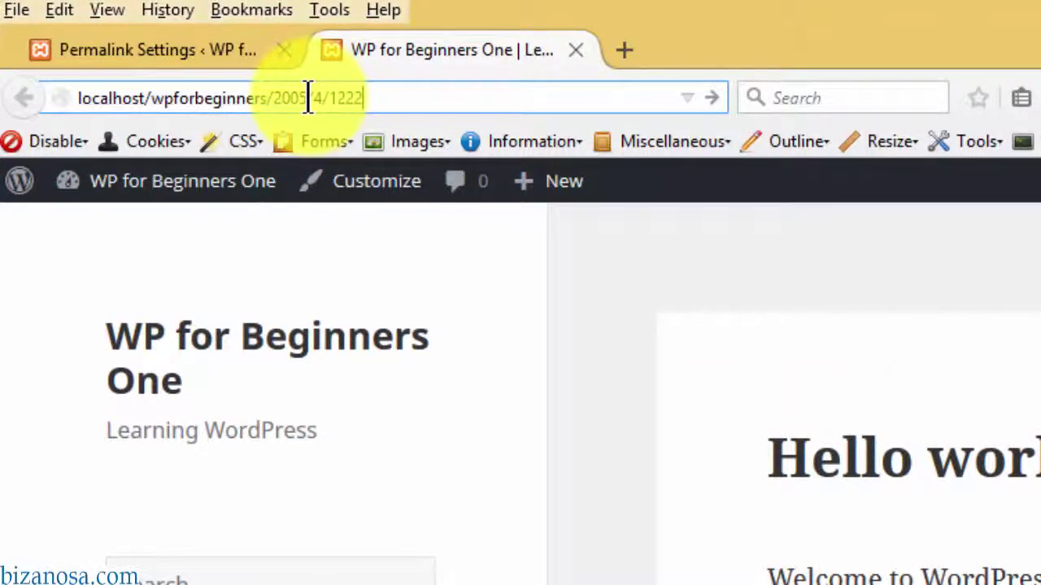
{"action": "type", "text": "post"}
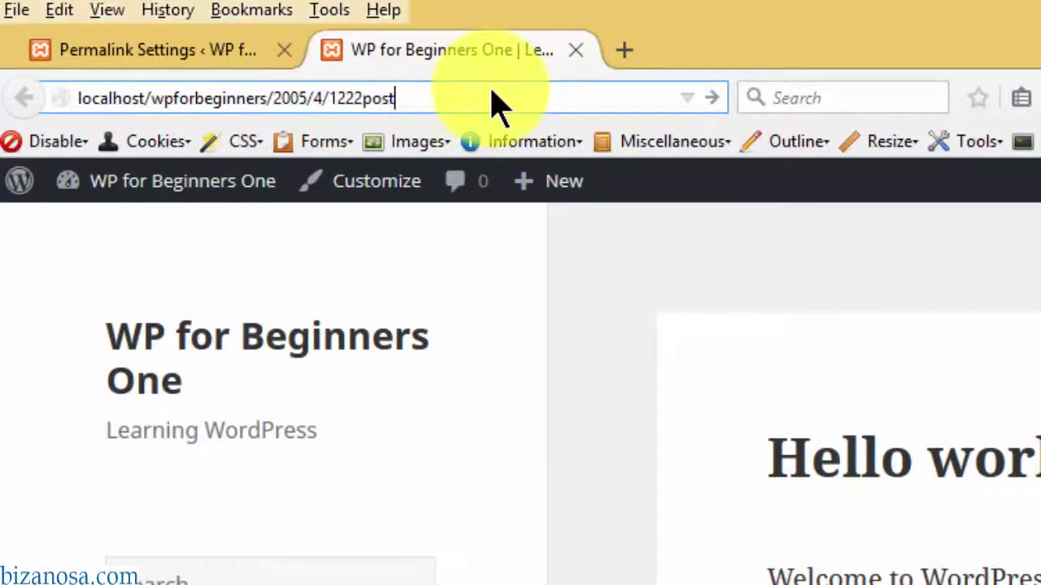
{"action": "left_click_drag", "start_coordinate": [431, 96], "coordinate": [274, 97]}
{"action": "type", "text": "pos"}
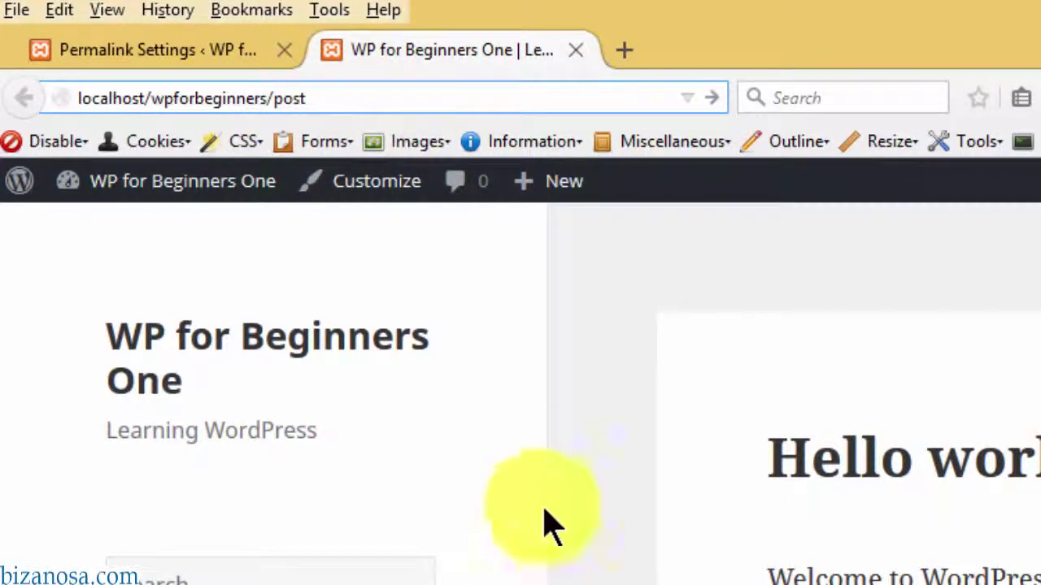
Set the permalink structure to Post name and examine the base address in its sample URL.
{"action": "left_click", "coordinate": [216, 50]}
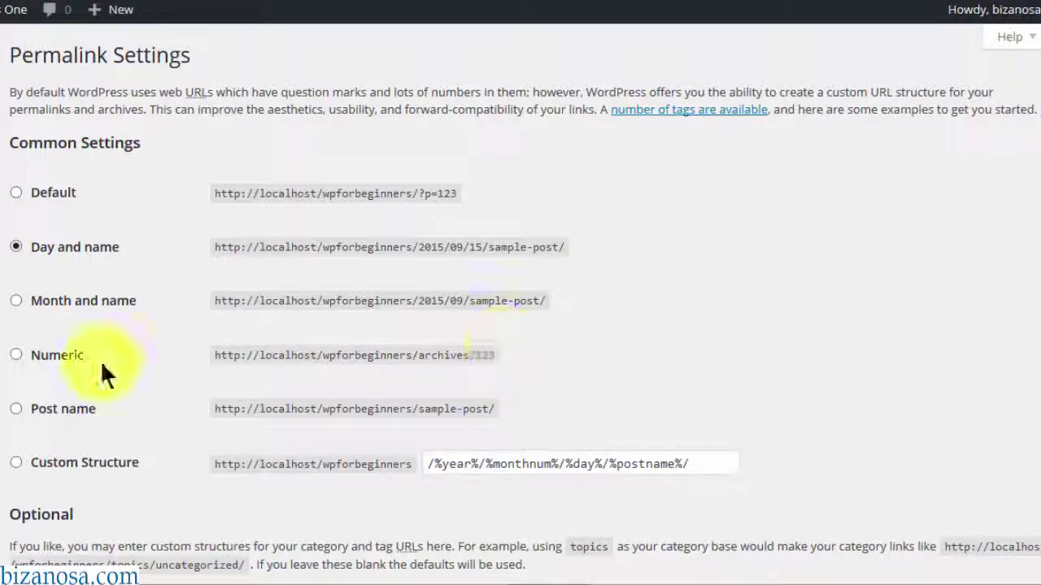
{"action": "left_click", "coordinate": [42, 413]}
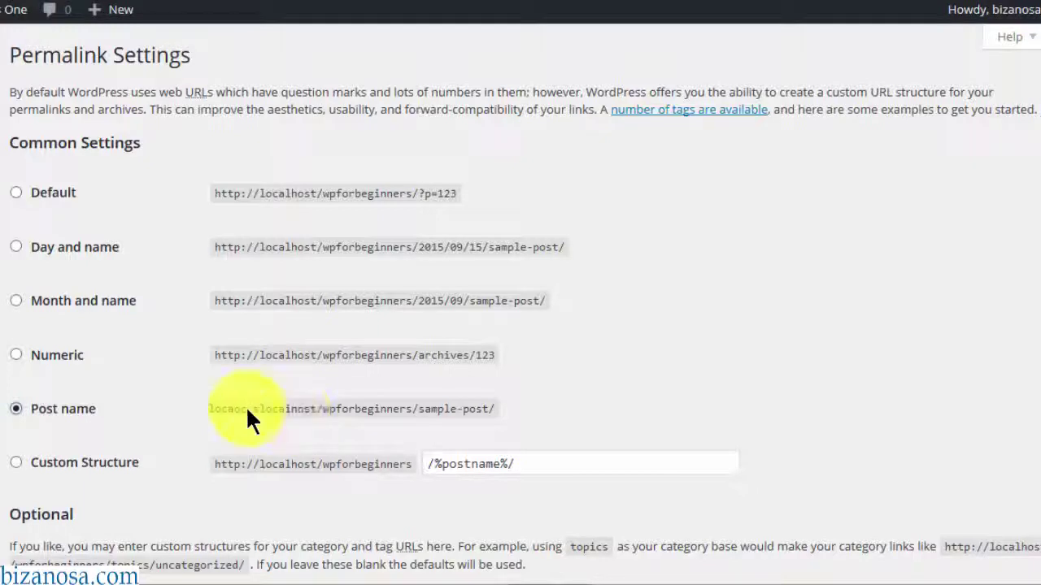
{"action": "left_click", "coordinate": [215, 403]}
{"action": "left_click_drag", "start_coordinate": [216, 403], "coordinate": [408, 409]}
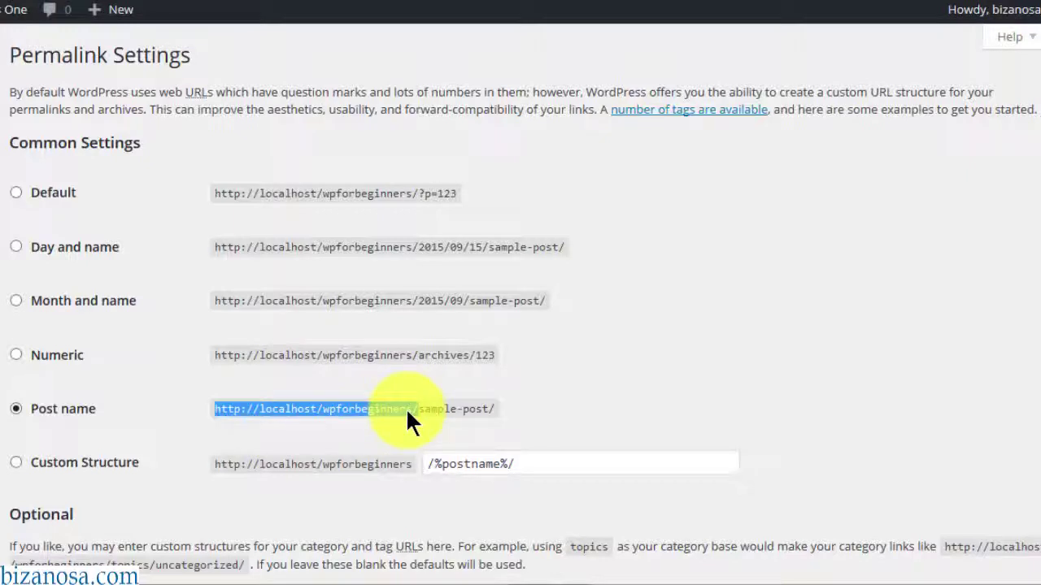
{"action": "left_click_drag", "start_coordinate": [405, 407], "coordinate": [221, 410]}
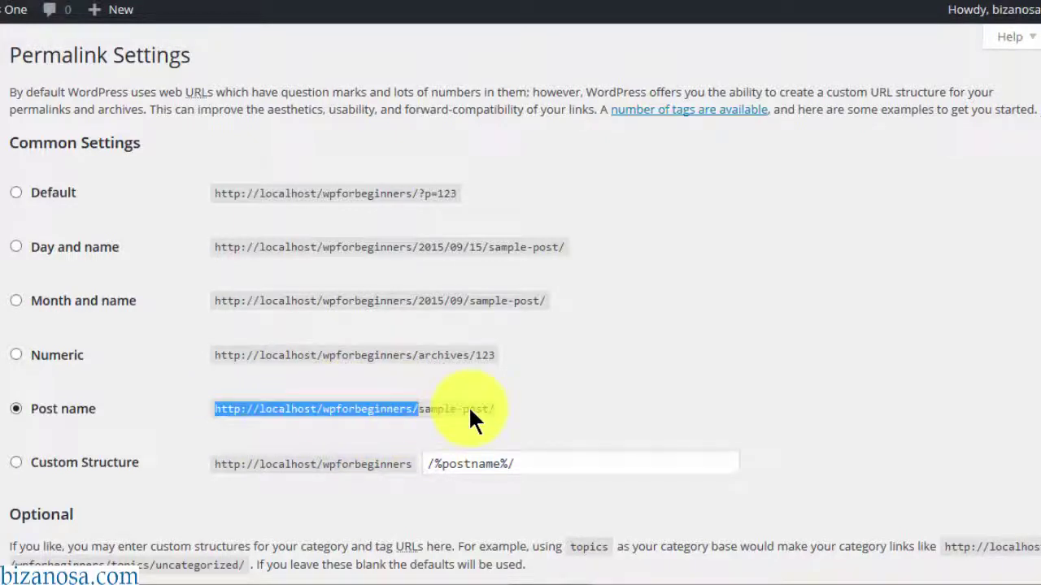
{"action": "left_click", "coordinate": [408, 419]}
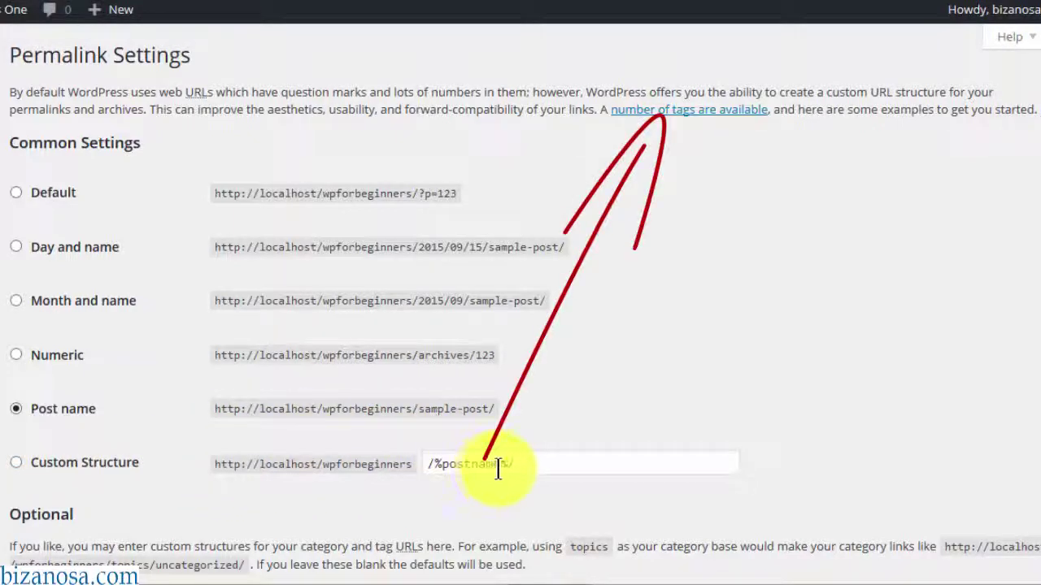
Examine the postname tag in the custom structure, reselect Post name and save the permalink settings.
{"action": "left_click_drag", "start_coordinate": [503, 463], "coordinate": [437, 464]}
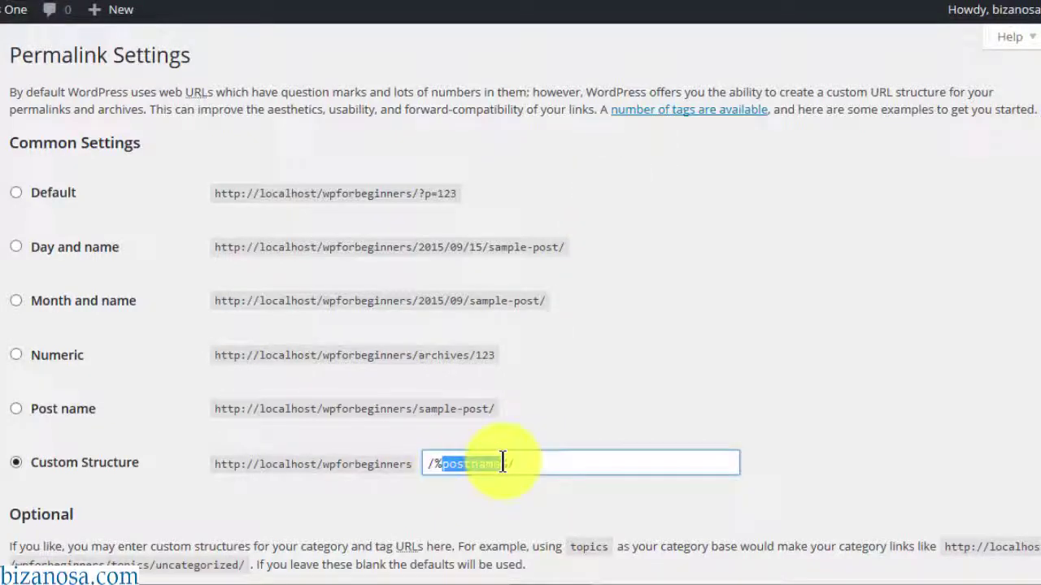
{"action": "left_click", "coordinate": [530, 465]}
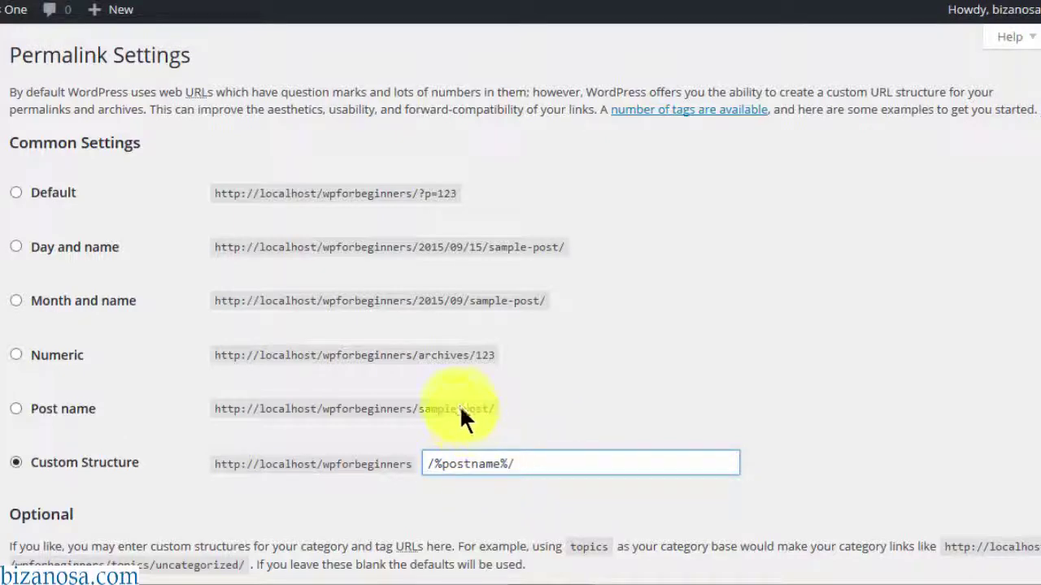
{"action": "left_click", "coordinate": [527, 465]}
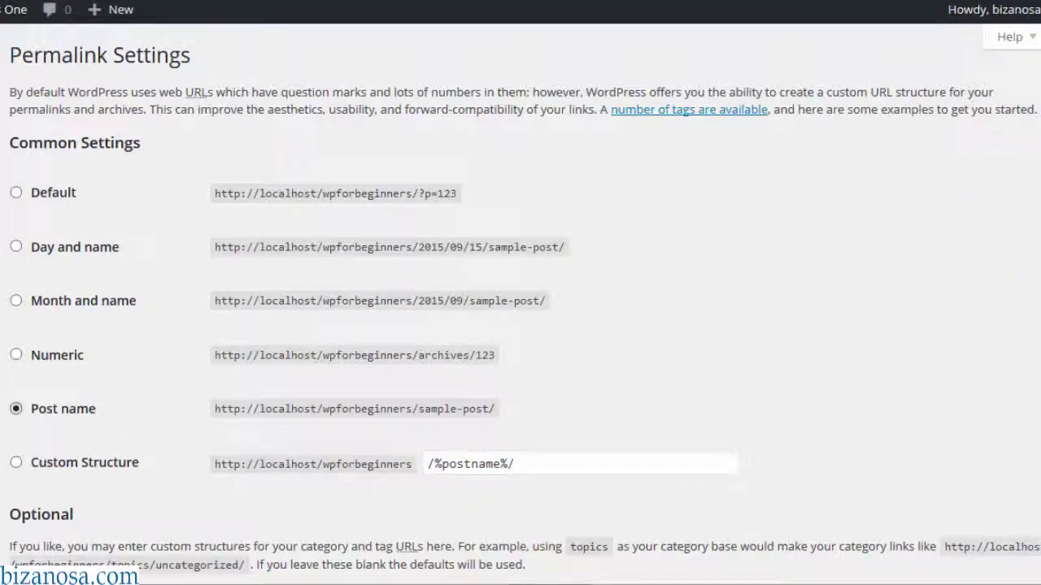
{"action": "scroll", "coordinate": [520, 325], "scroll_direction": "down", "scroll_amount": 3}
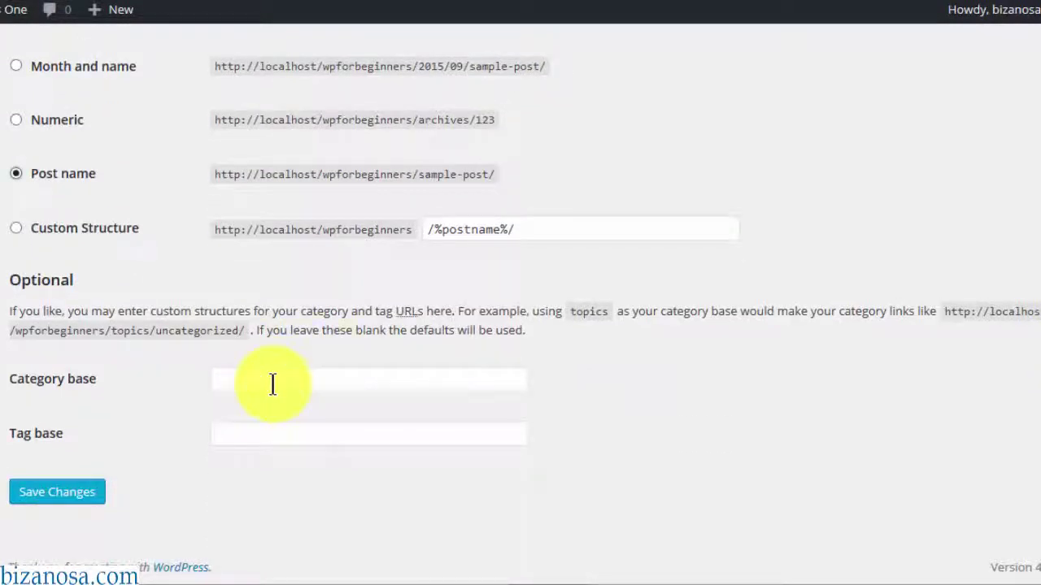
{"action": "left_click", "coordinate": [47, 504]}
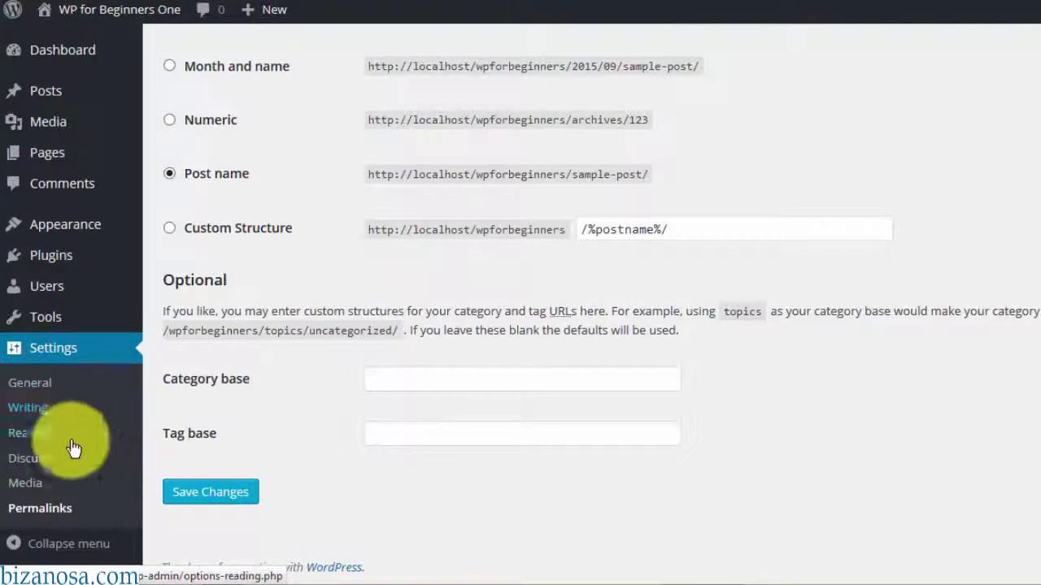
Open the reading settings and view the latest posts on the site's front page.
{"action": "left_click", "coordinate": [25, 433]}
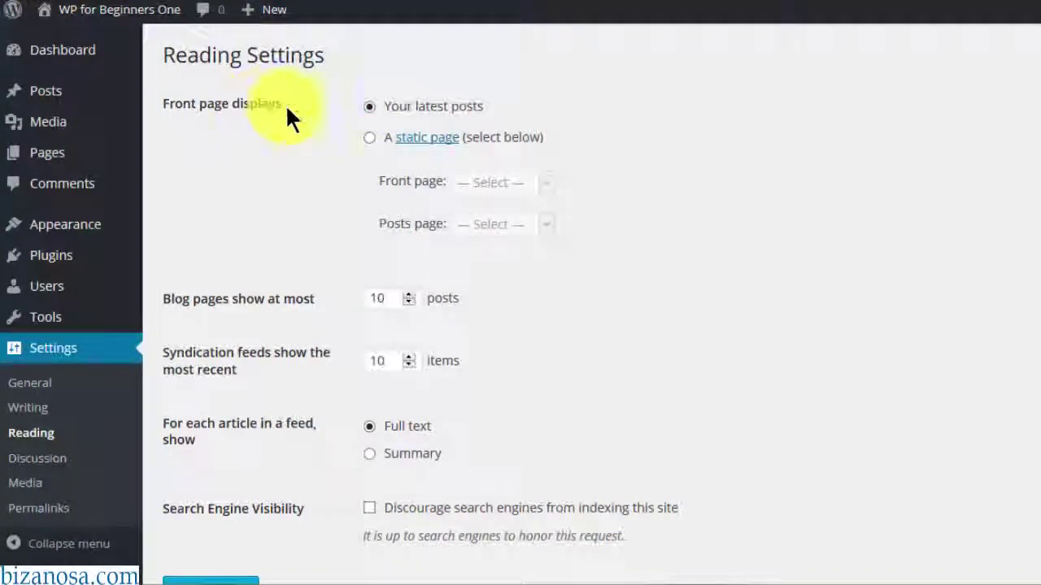
{"action": "left_click", "coordinate": [290, 14]}
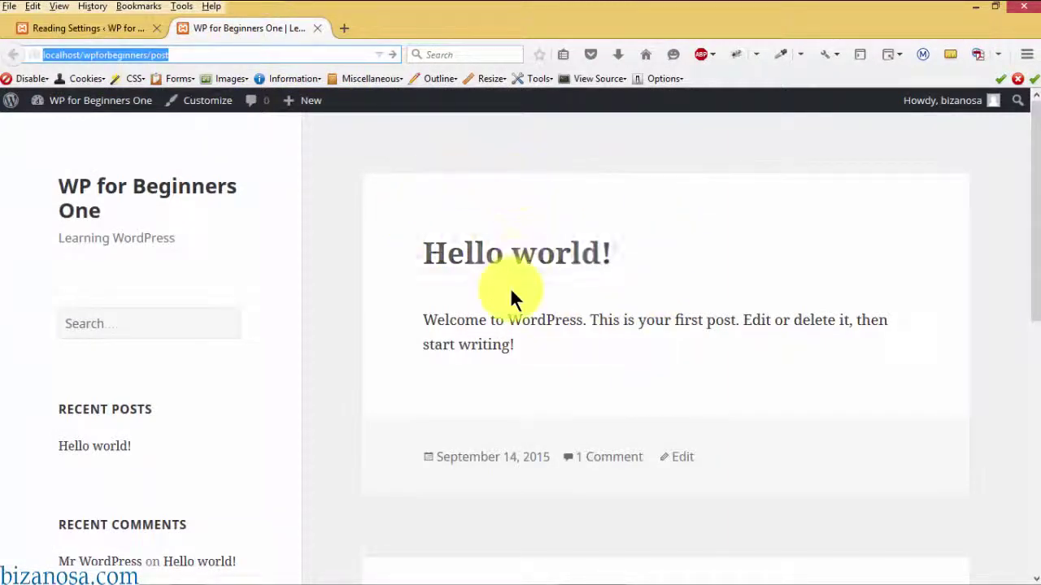
Start a new post and title it "New post".
{"action": "mouse_move", "coordinate": [483, 574]}
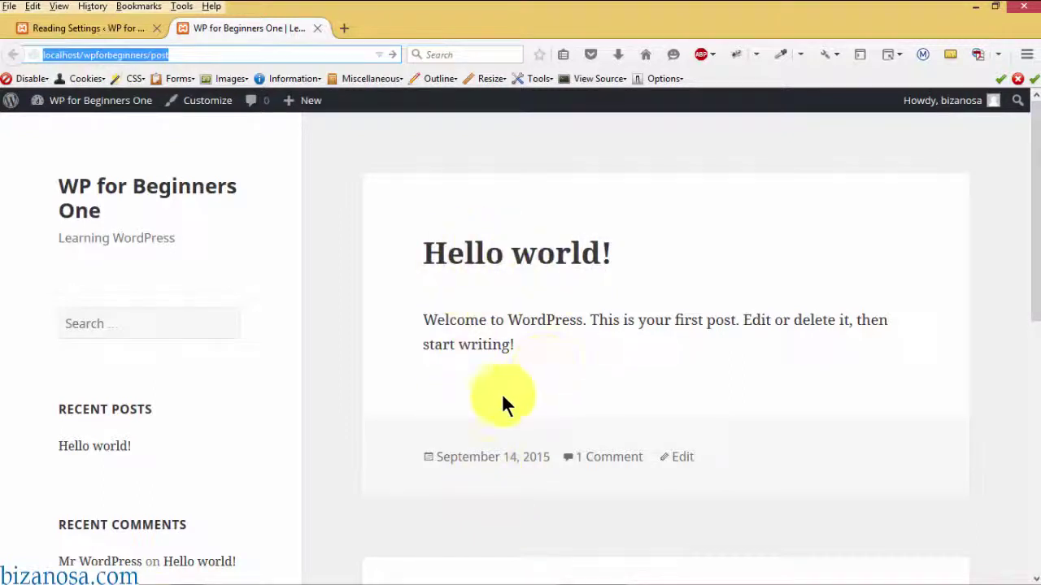
{"action": "left_click", "coordinate": [304, 107]}
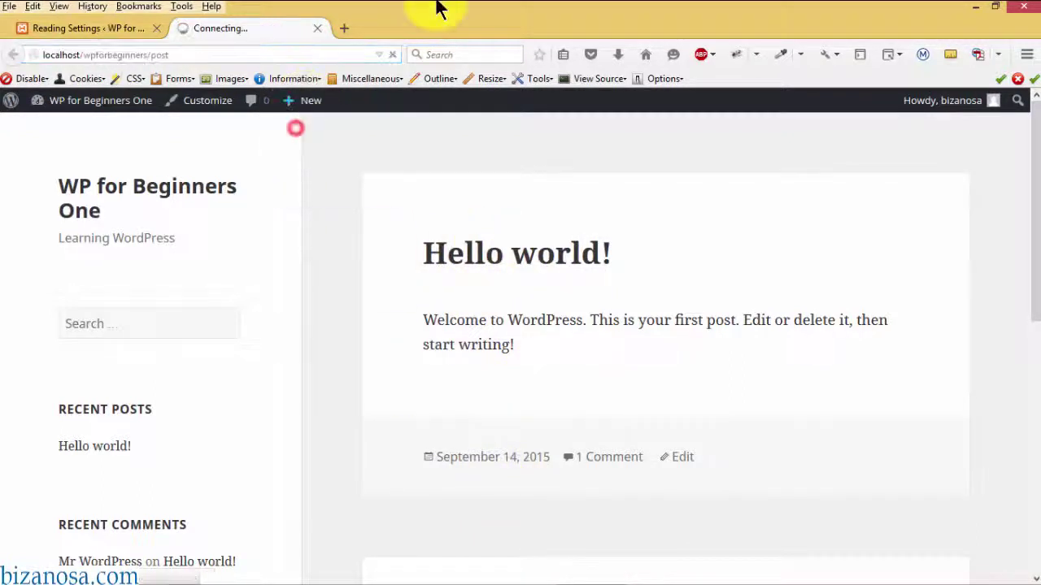
{"action": "type", "text": "New post"}
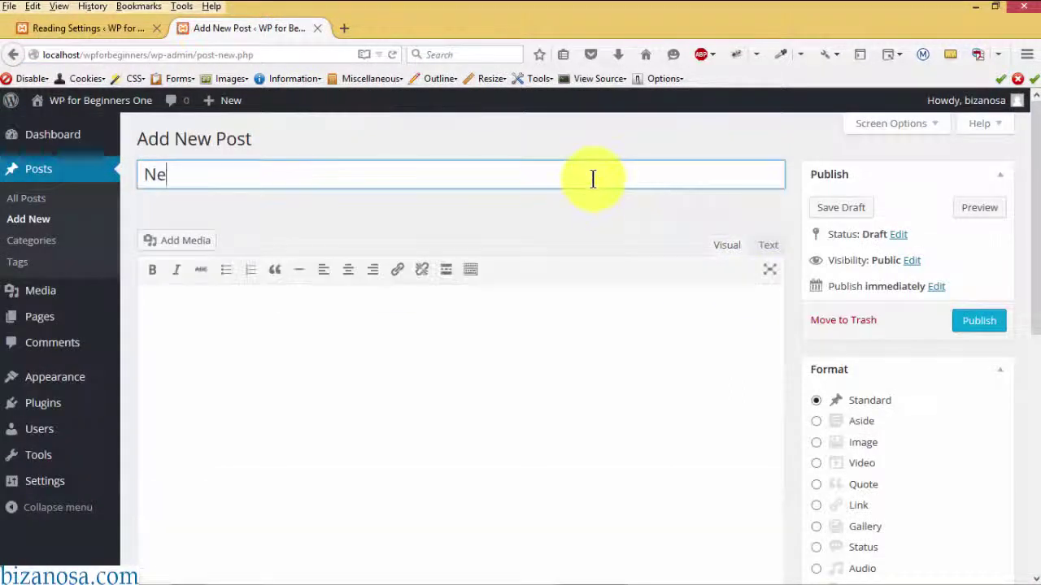
Open lorem2.com in a separate browser tab and copy the first four short paragraphs of placeholder text.
{"action": "left_click", "coordinate": [344, 28]}
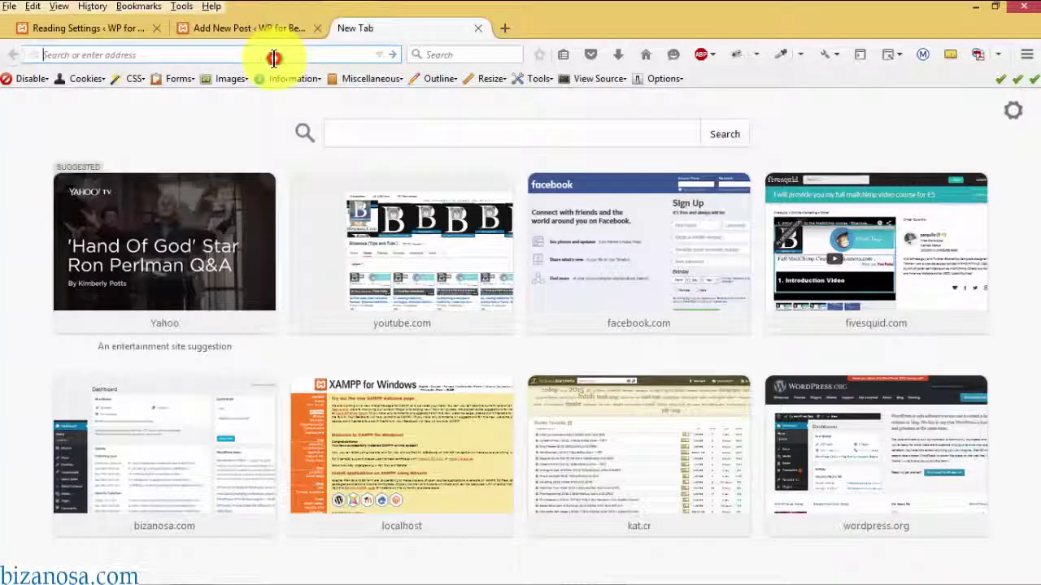
{"action": "type", "text": "lorem2.com"}
{"action": "key", "text": "Return"}
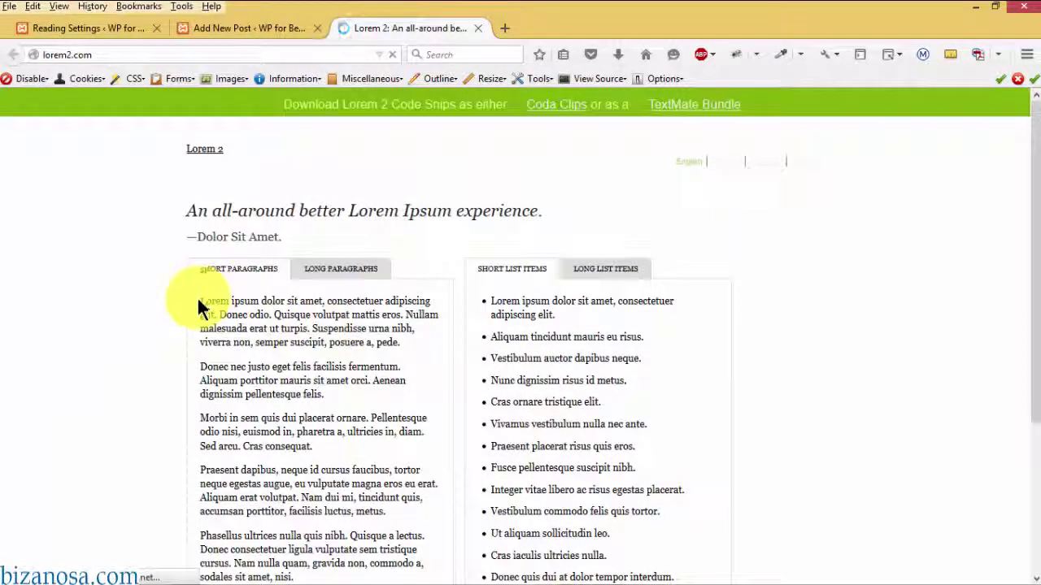
{"action": "left_click_drag", "start_coordinate": [201, 300], "coordinate": [423, 509]}
{"action": "key", "text": "ctrl+c"}
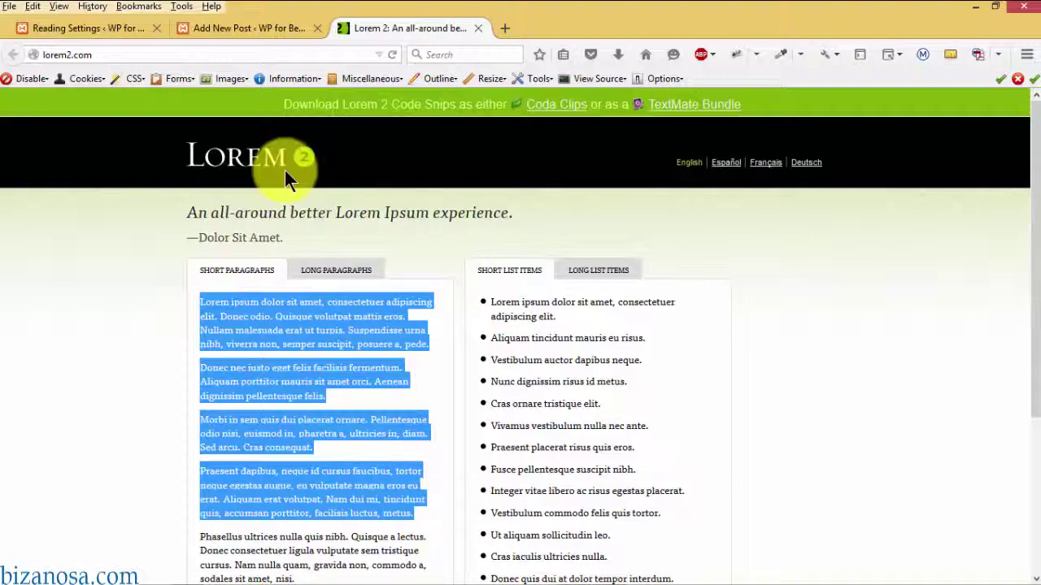
Paste the copied paragraphs into the body of the new post and publish it.
{"action": "left_click", "coordinate": [234, 31]}
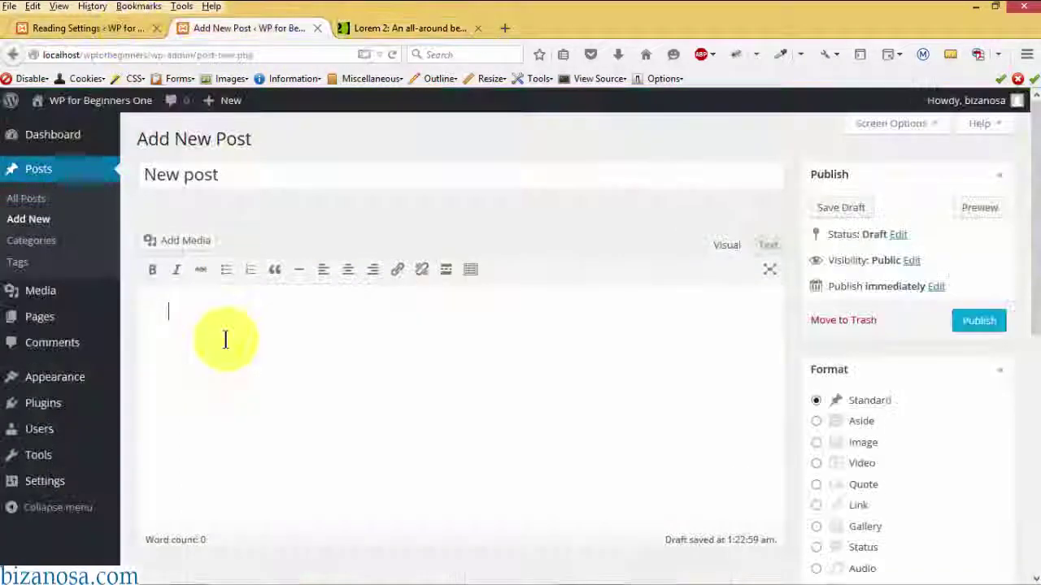
{"action": "key", "text": "ctrl+v"}
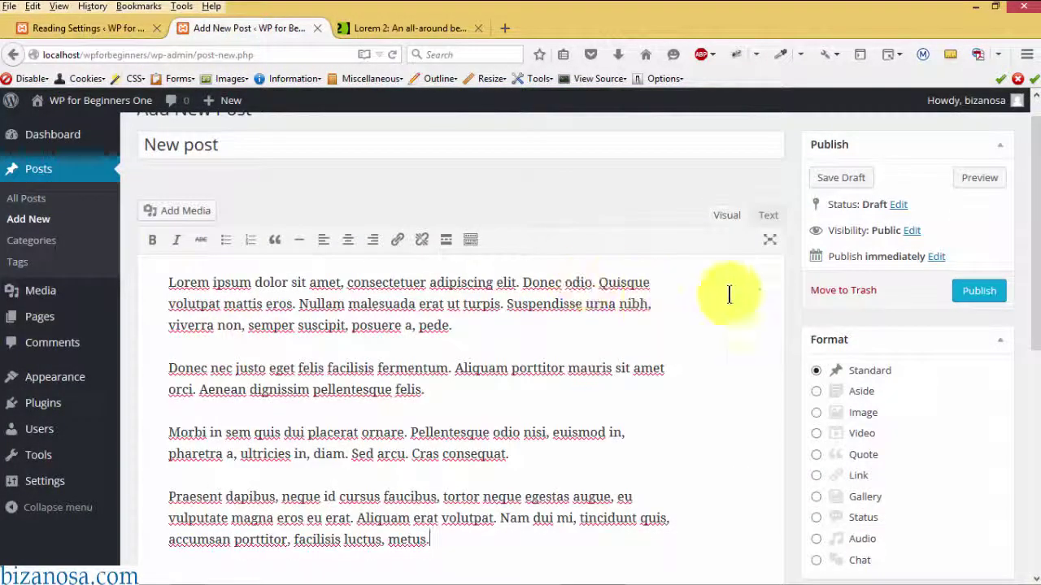
{"action": "left_click", "coordinate": [966, 304]}
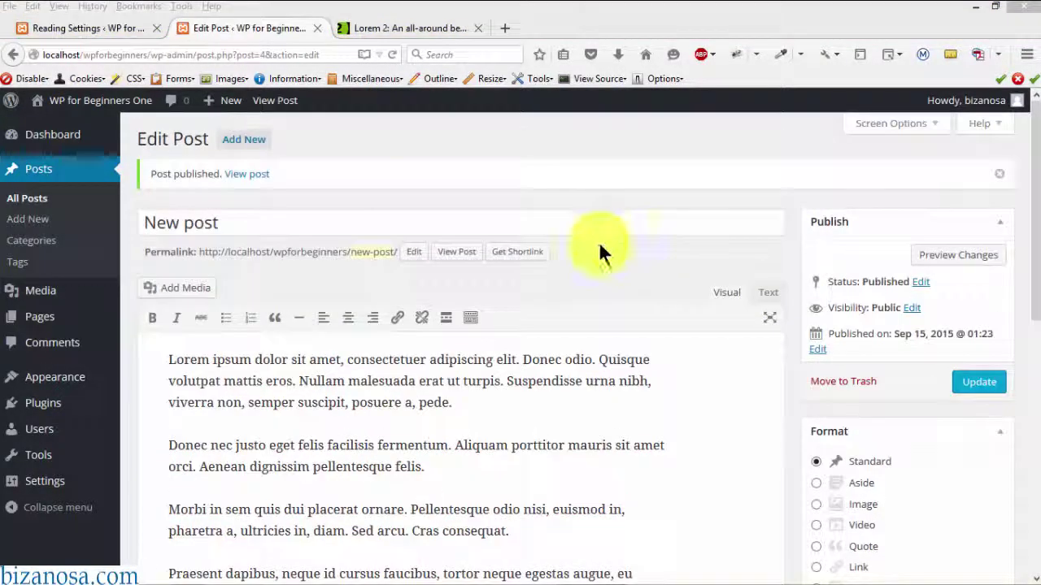
Visit the site's front page and review the posts listed on it from top to end.
{"action": "mouse_move", "coordinate": [72, 100]}
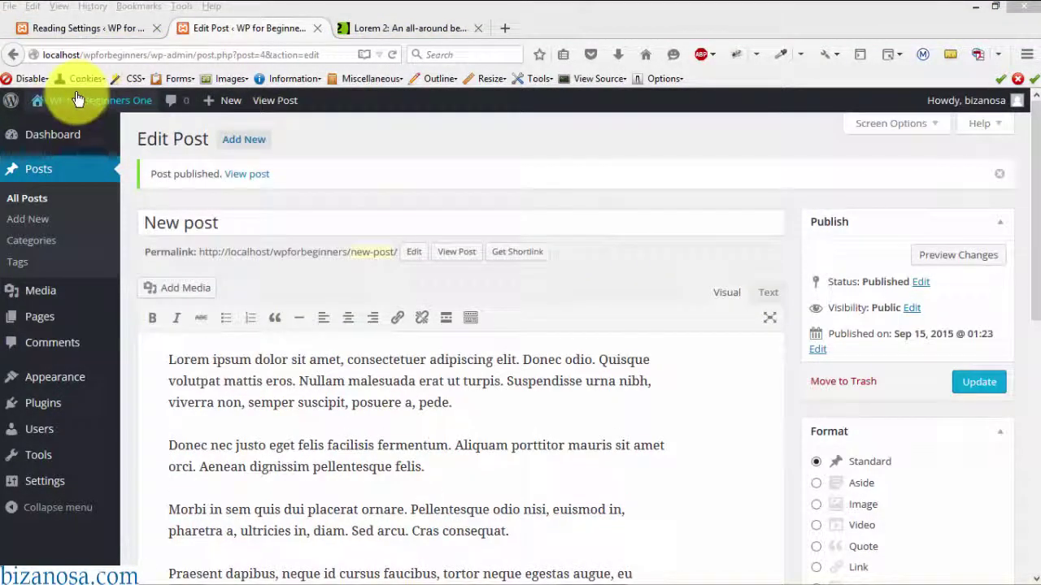
{"action": "left_click", "coordinate": [69, 124]}
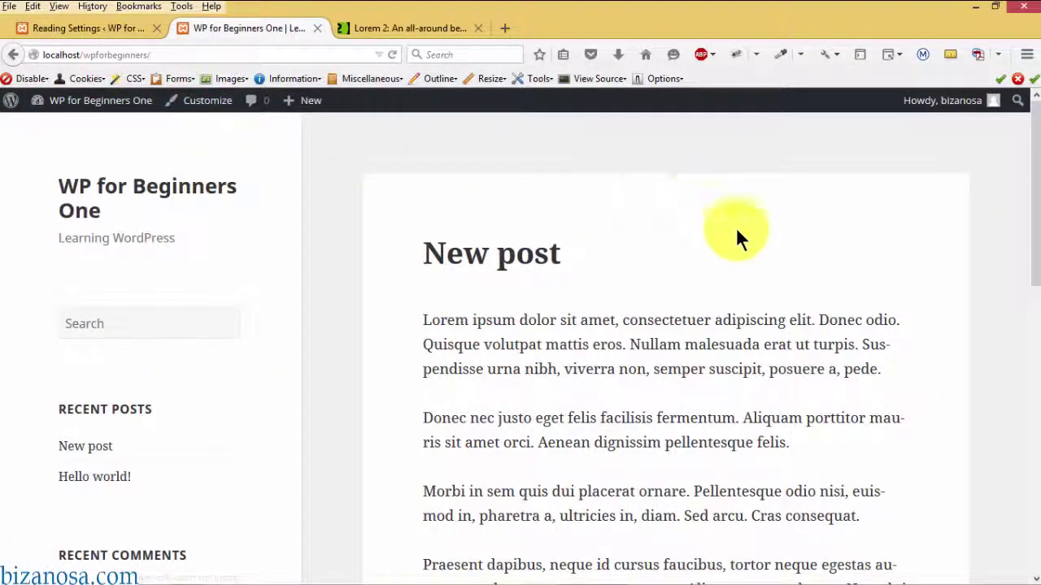
{"action": "left_click_drag", "start_coordinate": [1030, 144], "coordinate": [1032, 494]}
{"action": "left_click_drag", "start_coordinate": [1038, 295], "coordinate": [1036, 114]}
{"action": "left_click_drag", "start_coordinate": [1033, 290], "coordinate": [1033, 487]}
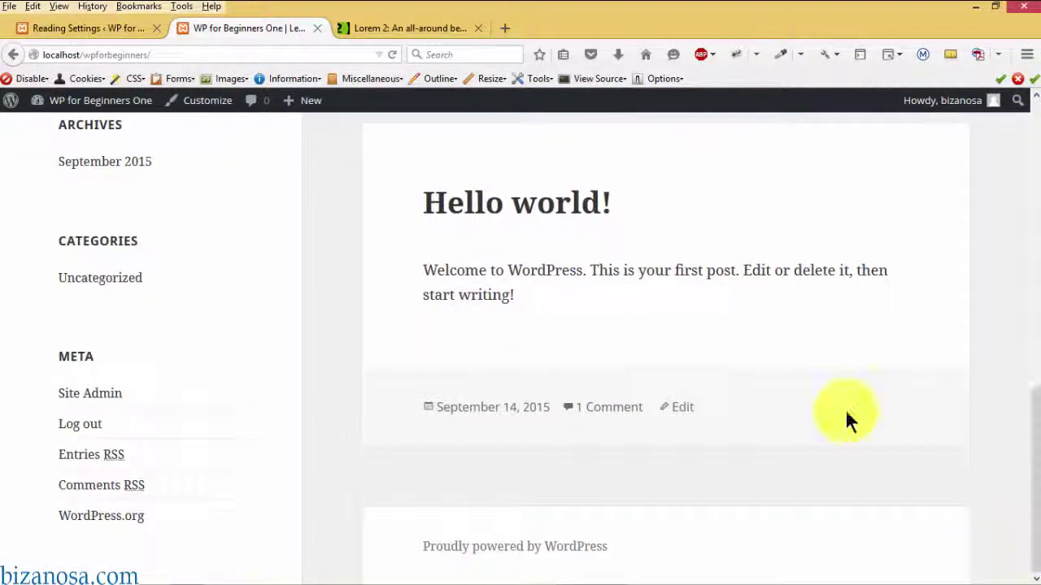
In the reading settings, set the front page to display a static page and examine the pages available as front page.
{"action": "left_click", "coordinate": [88, 27]}
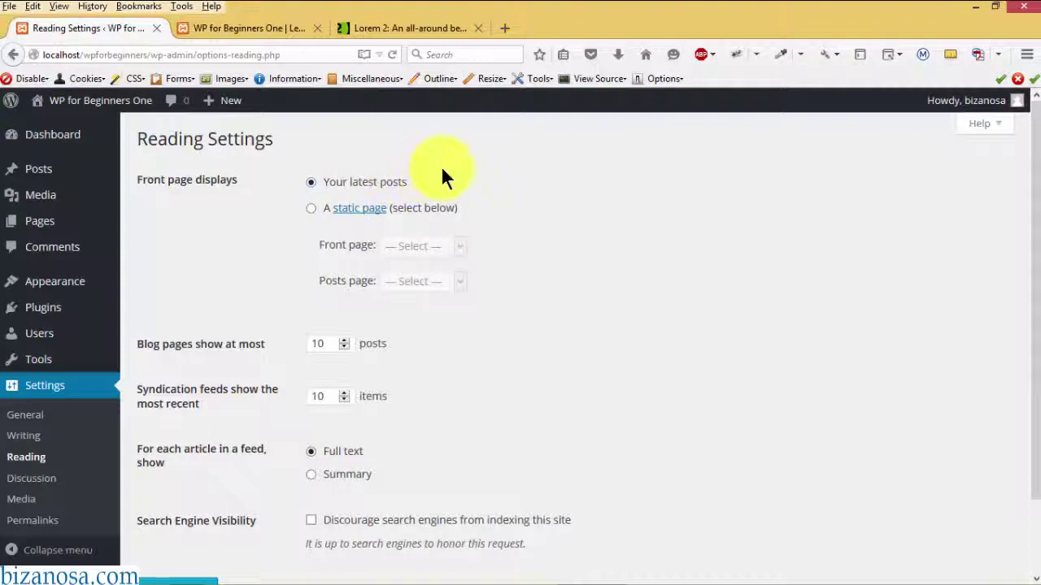
{"action": "left_click", "coordinate": [311, 208]}
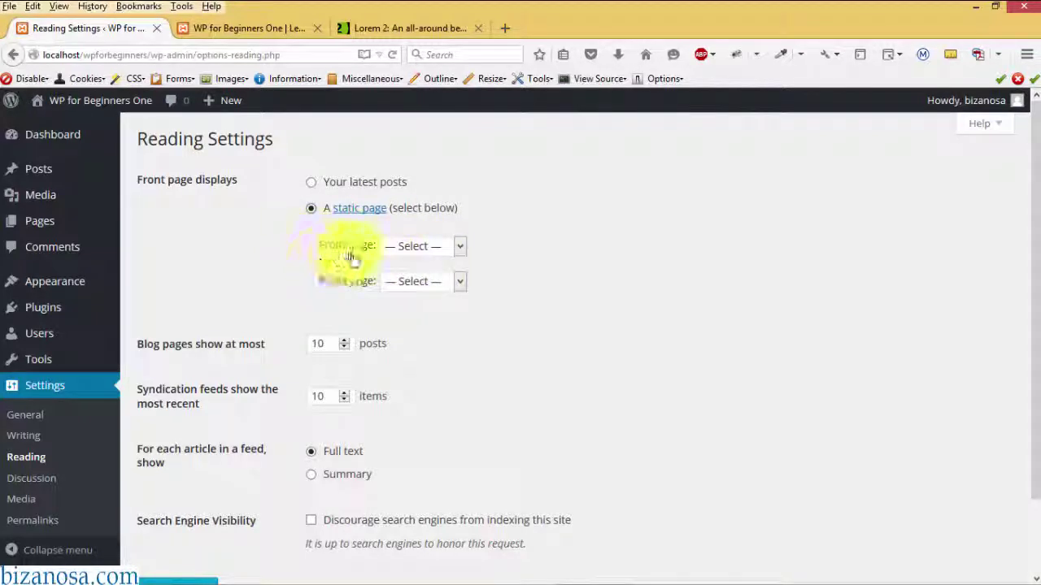
{"action": "left_click", "coordinate": [460, 248]}
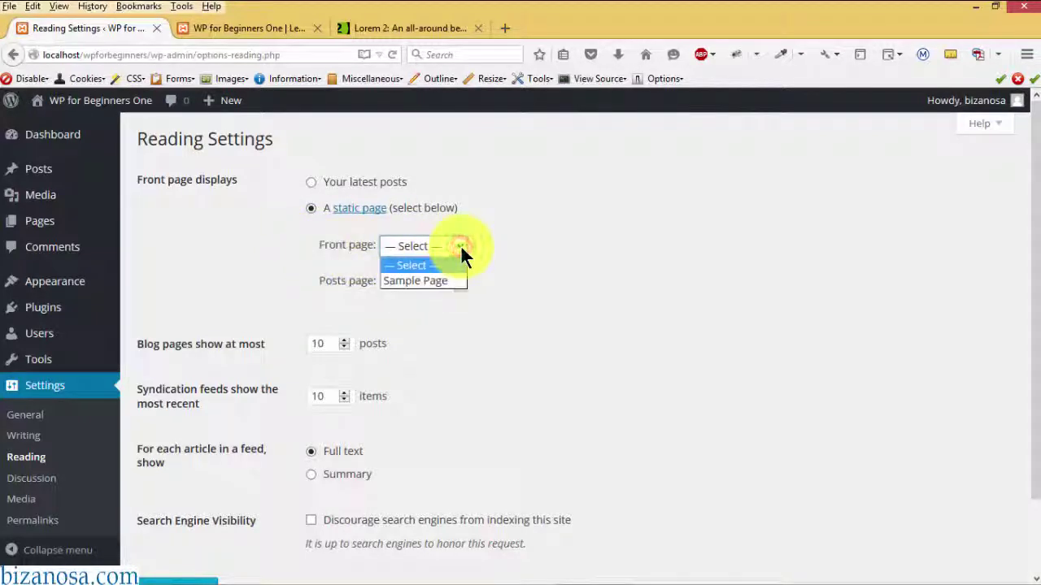
{"action": "left_click", "coordinate": [491, 242]}
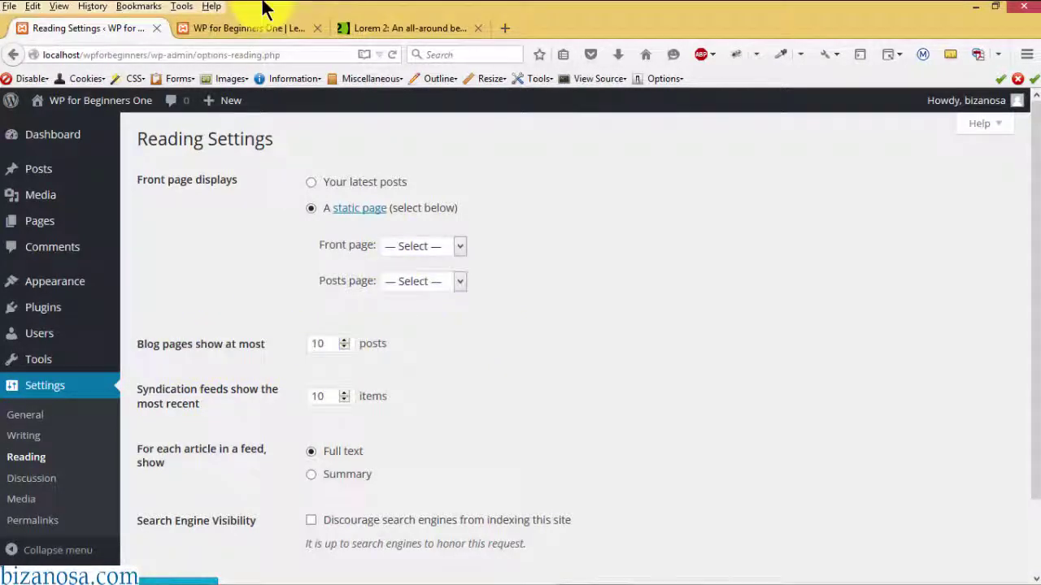
Review the posts on the site's front page, and set the front page display back to Your latest posts.
{"action": "left_click", "coordinate": [257, 32]}
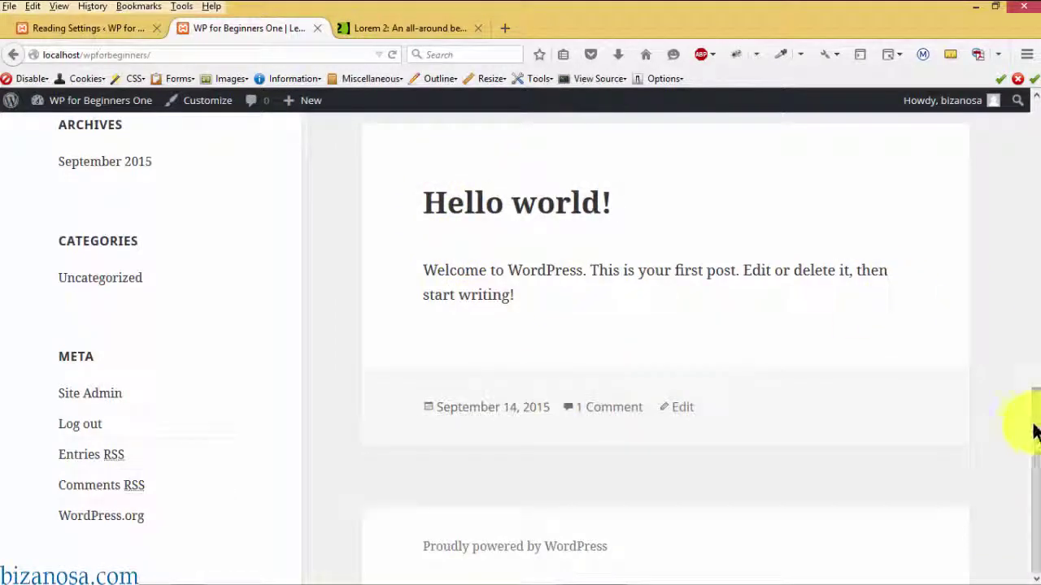
{"action": "left_click_drag", "start_coordinate": [1036, 395], "coordinate": [1026, 122]}
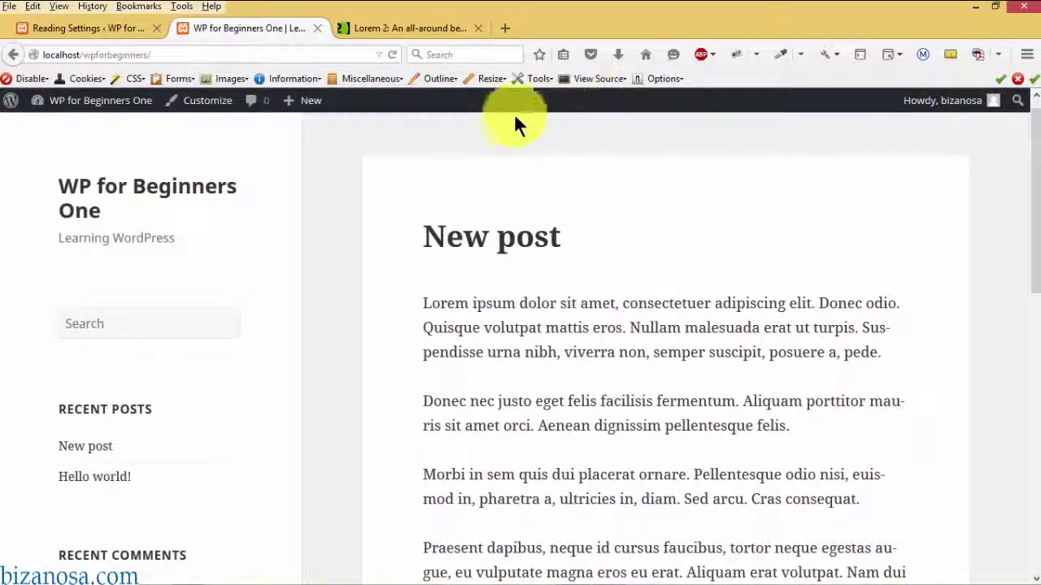
{"action": "left_click", "coordinate": [68, 31]}
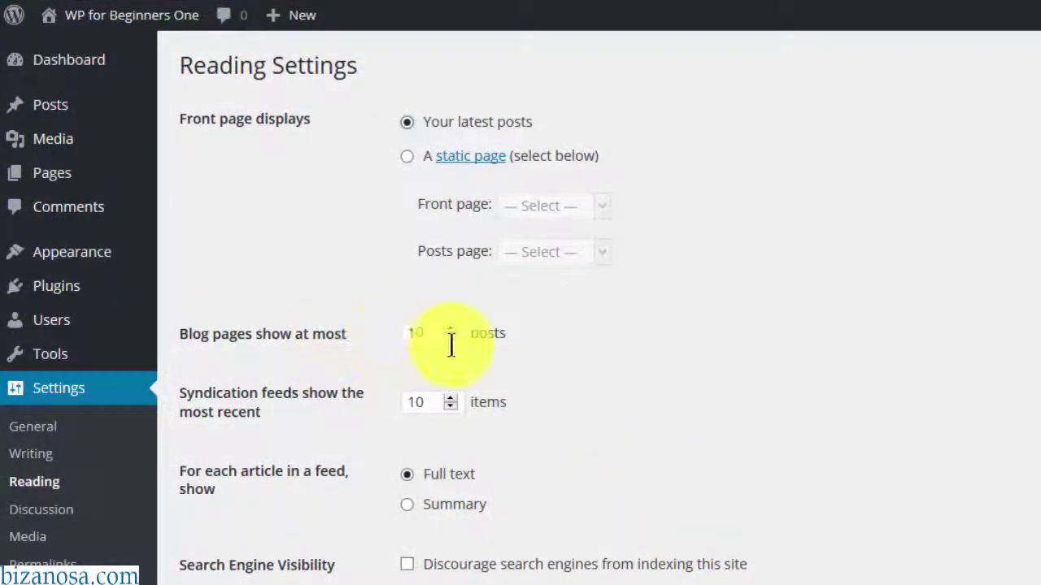
Try a limit of 5 posts per blog page while viewing bizanosa.com/learn as an example, and restore the limit to 10.
{"action": "left_click_drag", "start_coordinate": [432, 335], "coordinate": [357, 315]}
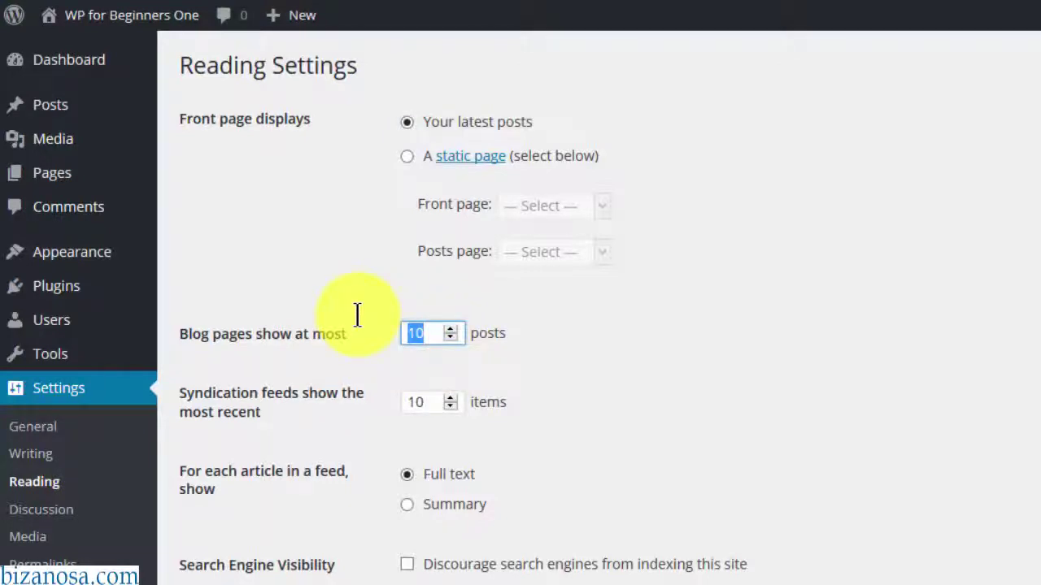
{"action": "left_click", "coordinate": [594, 347]}
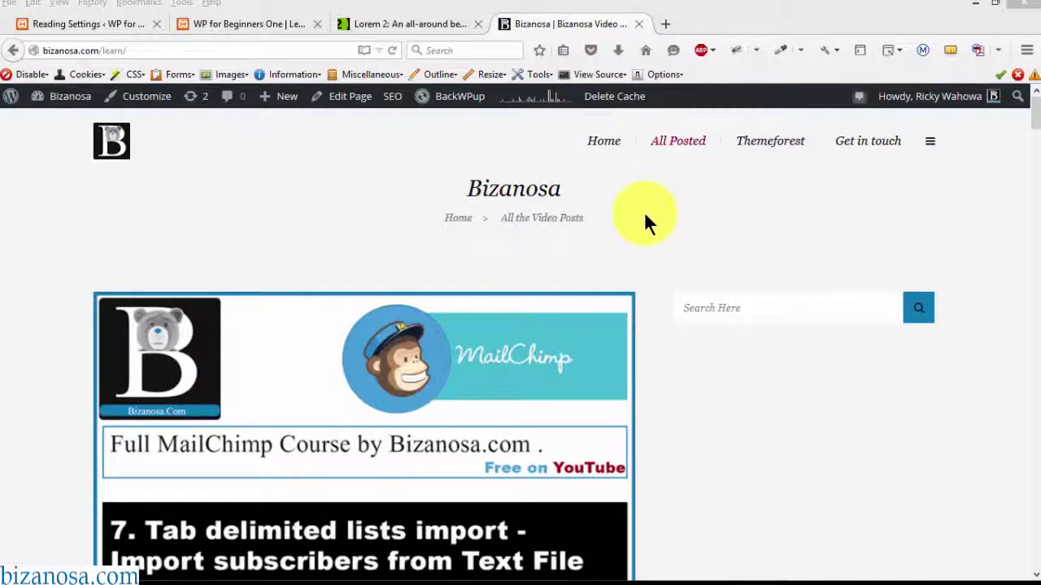
{"action": "mouse_move", "coordinate": [1034, 108]}
{"action": "left_mouse_down"}
{"action": "mouse_move", "coordinate": [1035, 120]}
{"action": "mouse_move", "coordinate": [1035, 100]}
{"action": "left_mouse_up"}
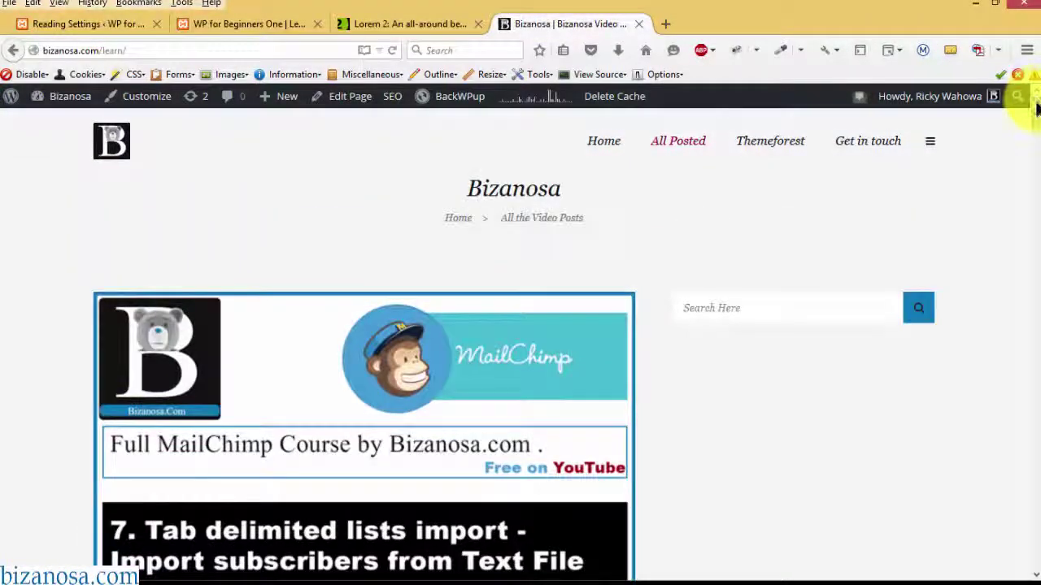
{"action": "left_click", "coordinate": [122, 24]}
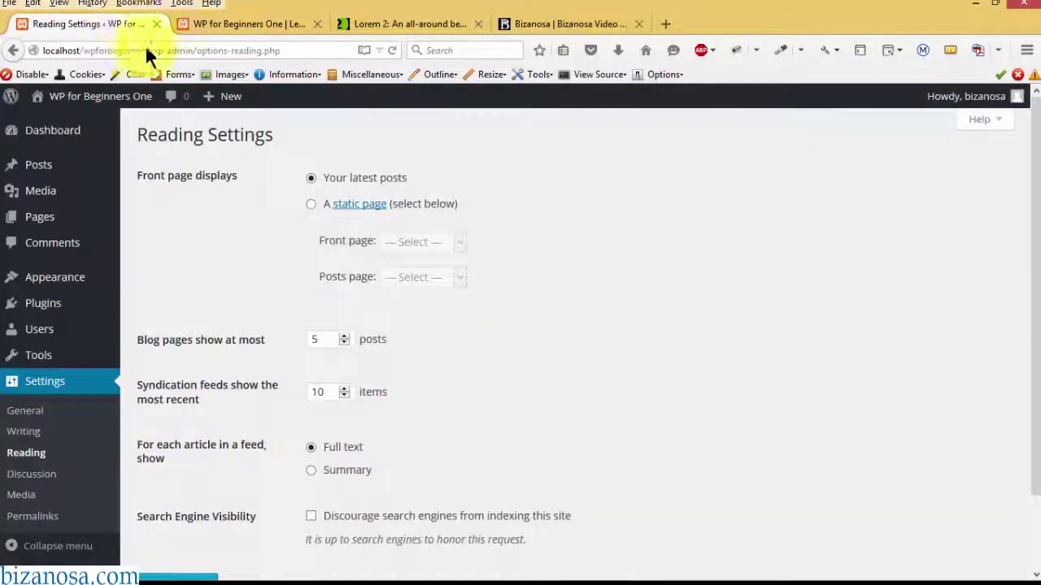
{"action": "double_click", "coordinate": [319, 338]}
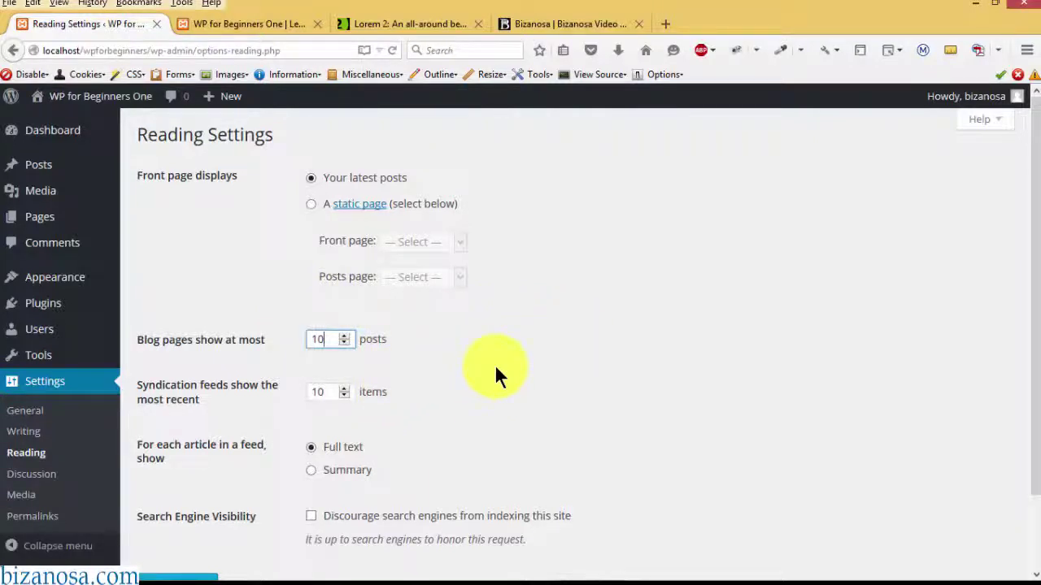
Examine the posts listed on bizanosa.com/learn down to the end of the page.
{"action": "left_click", "coordinate": [550, 25]}
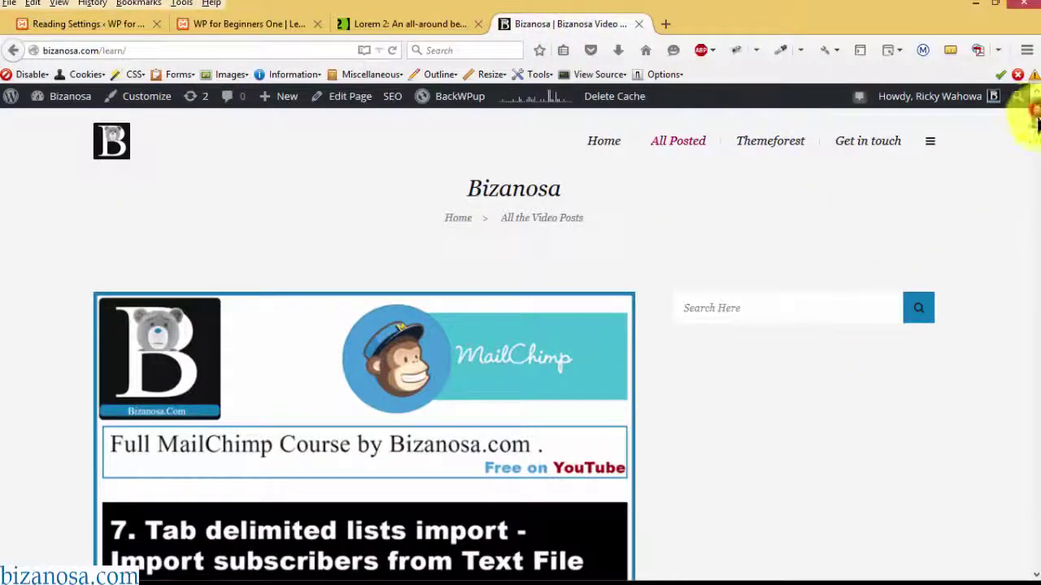
{"action": "left_click_drag", "start_coordinate": [1035, 118], "coordinate": [1036, 273]}
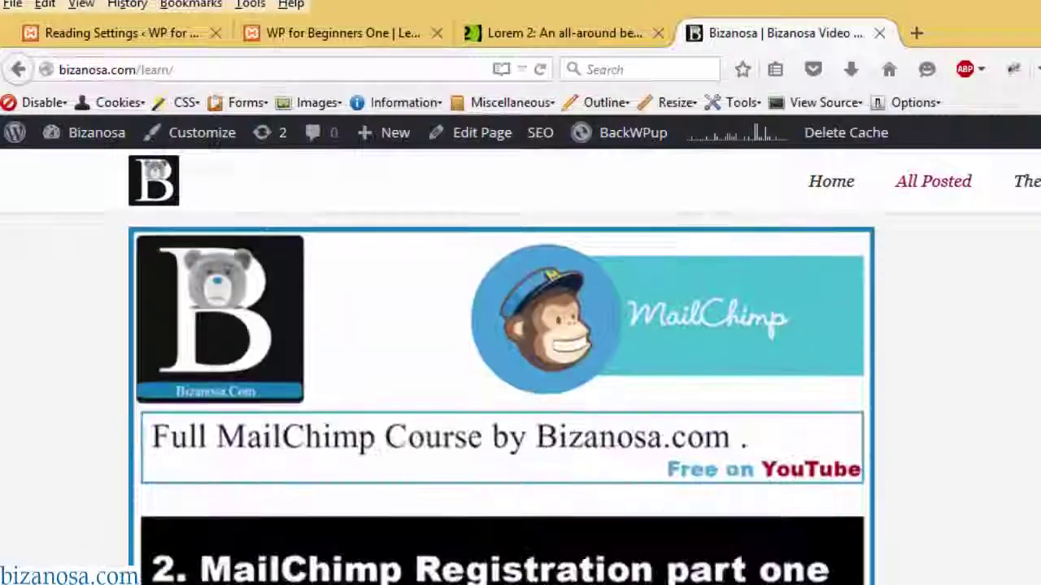
{"action": "scroll", "coordinate": [502, 366], "scroll_direction": "down", "scroll_amount": 20}
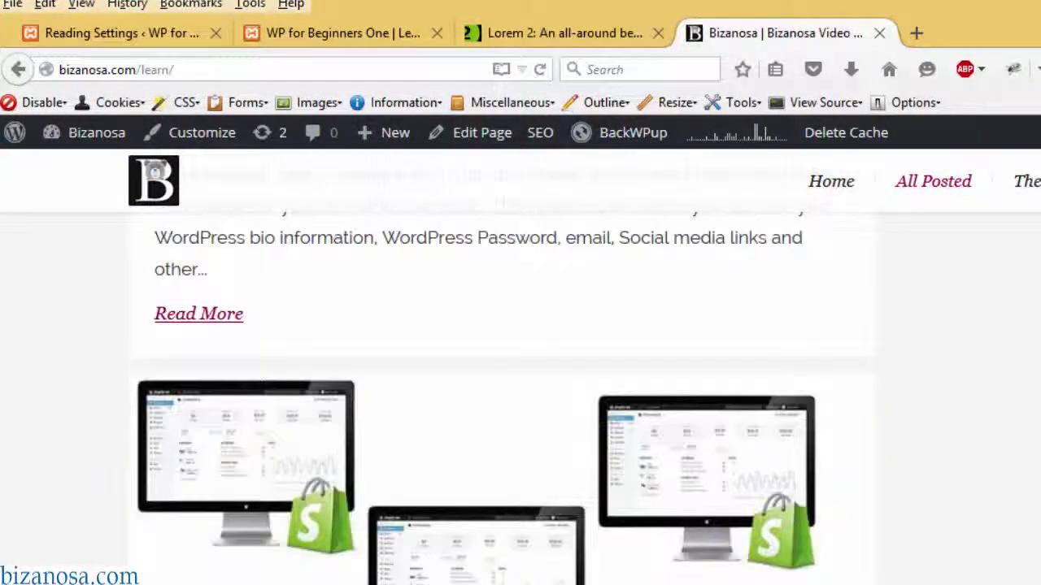
{"action": "scroll", "coordinate": [502, 366], "scroll_direction": "down", "scroll_amount": 5}
{"action": "scroll", "coordinate": [502, 366], "scroll_direction": "down", "scroll_amount": 8}
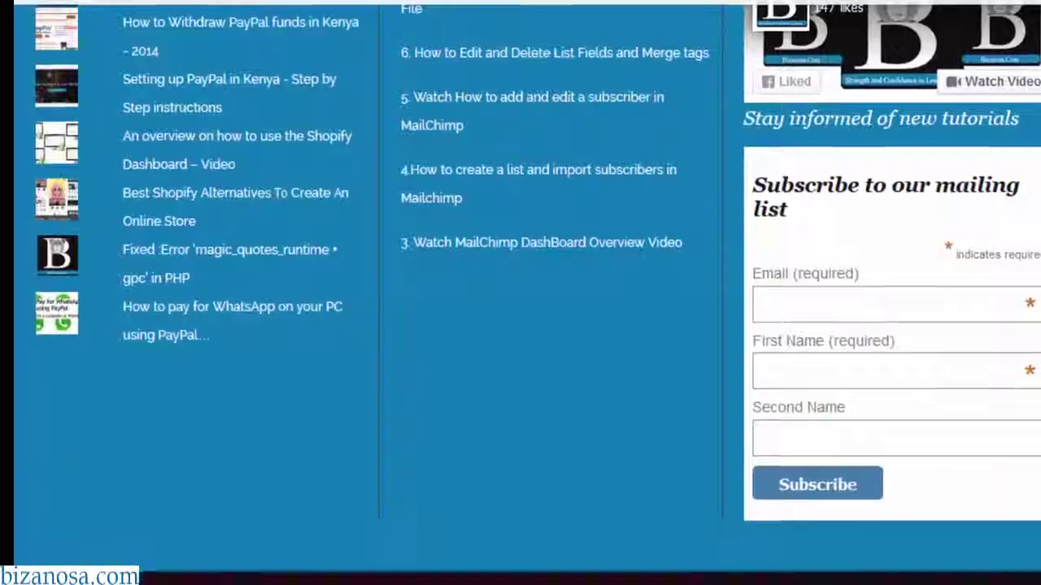
{"action": "scroll", "coordinate": [501, 366], "scroll_direction": "up", "scroll_amount": 4}
{"action": "scroll", "coordinate": [501, 366], "scroll_direction": "up", "scroll_amount": 1}
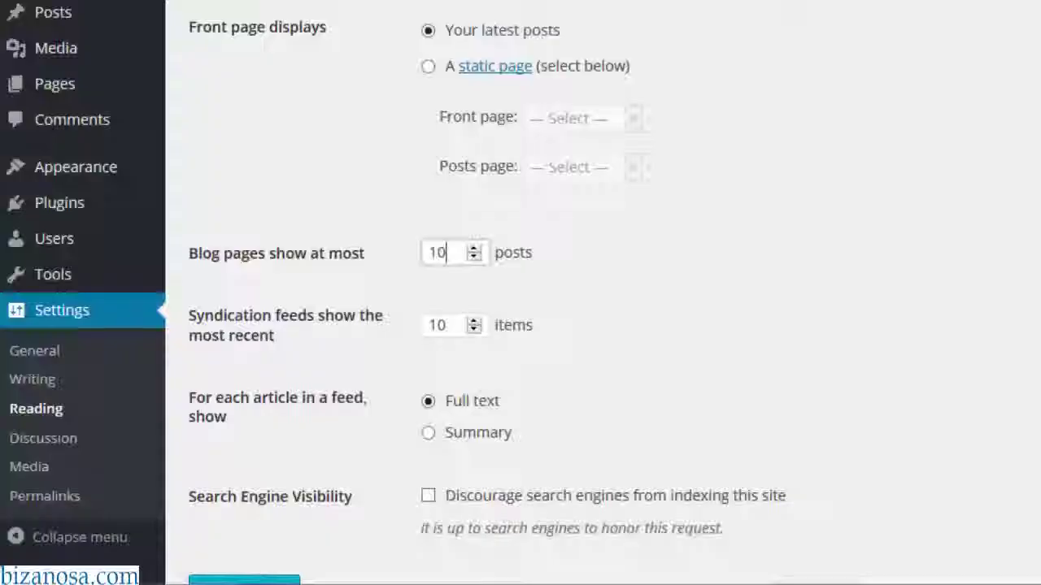
Examine the blog pages' post limit in the reading settings and compare it with the posts on the site's front page.
{"action": "left_click_drag", "start_coordinate": [453, 254], "coordinate": [418, 240]}
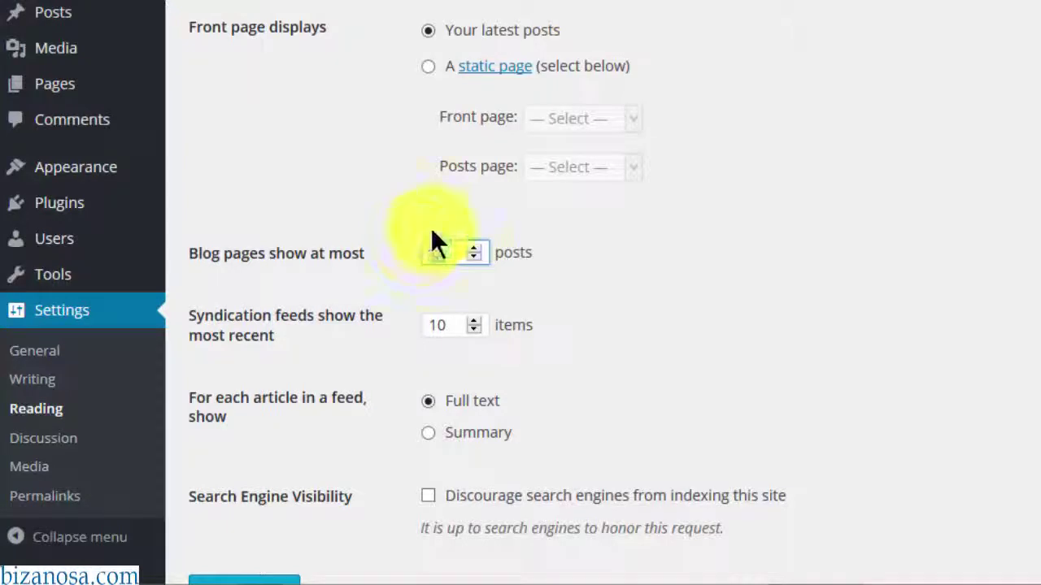
{"action": "left_click", "coordinate": [726, 273]}
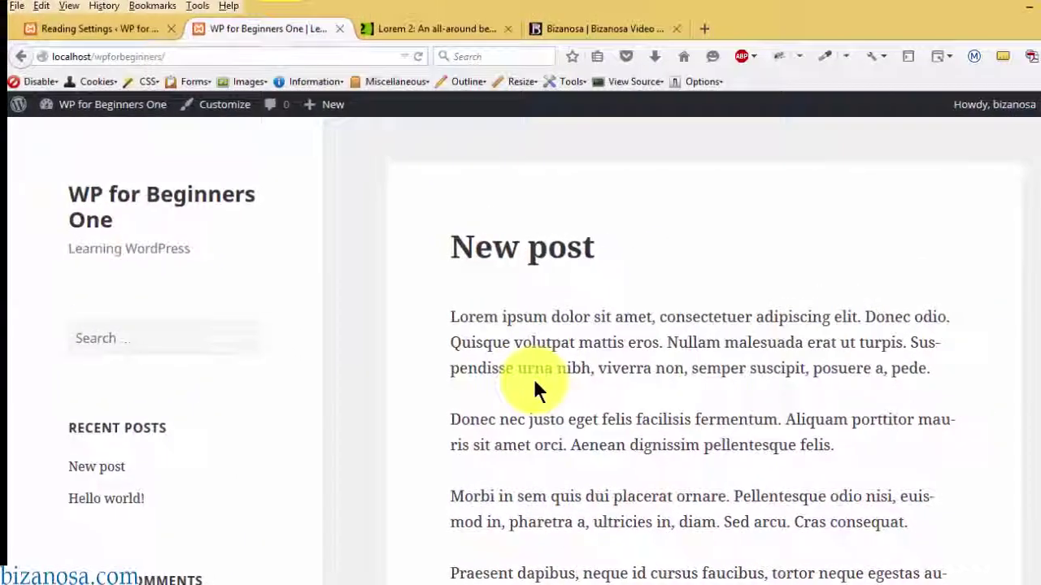
{"action": "scroll", "coordinate": [662, 495], "scroll_direction": "down", "scroll_amount": 5}
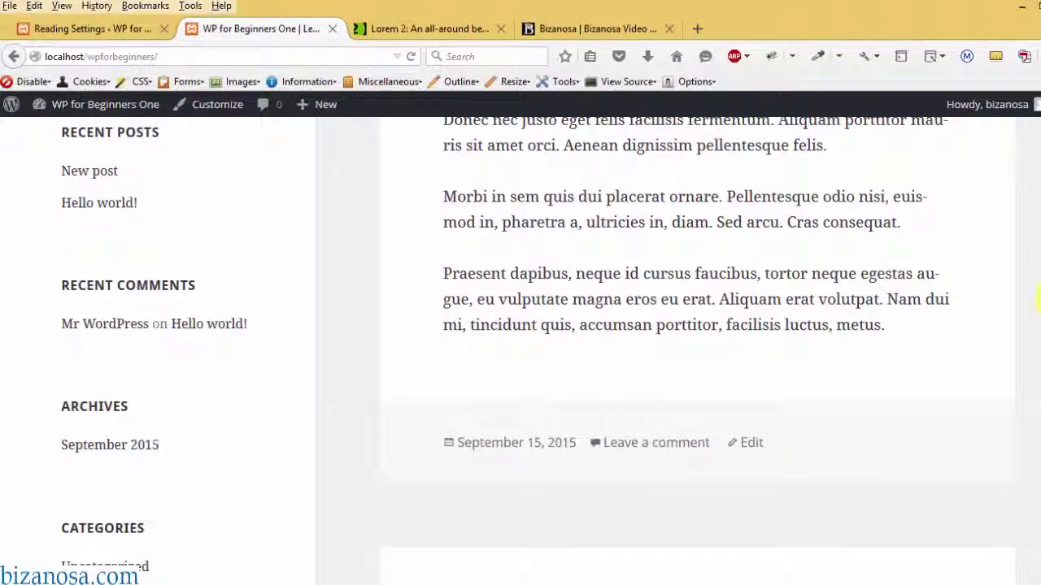
{"action": "scroll", "coordinate": [976, 256], "scroll_direction": "up", "scroll_amount": 5}
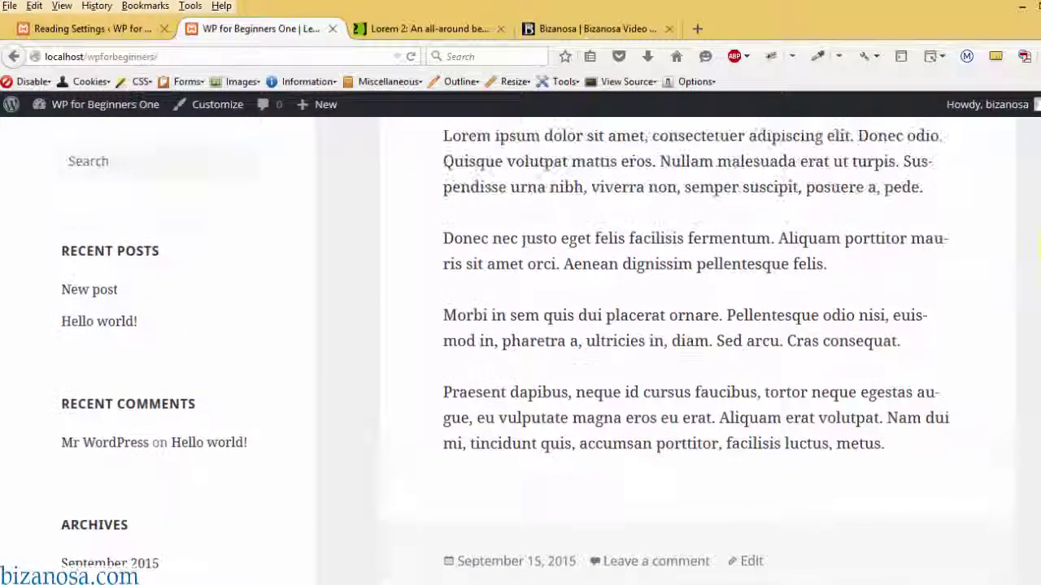
In the reading settings, set each article in a feed to show as Summary.
{"action": "left_click", "coordinate": [122, 29]}
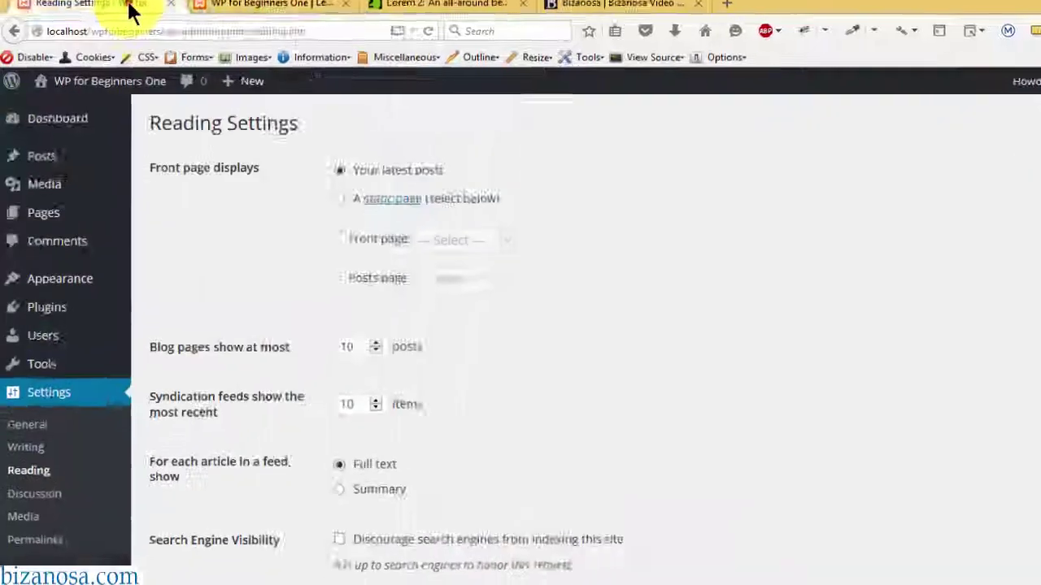
{"action": "left_click", "coordinate": [544, 396]}
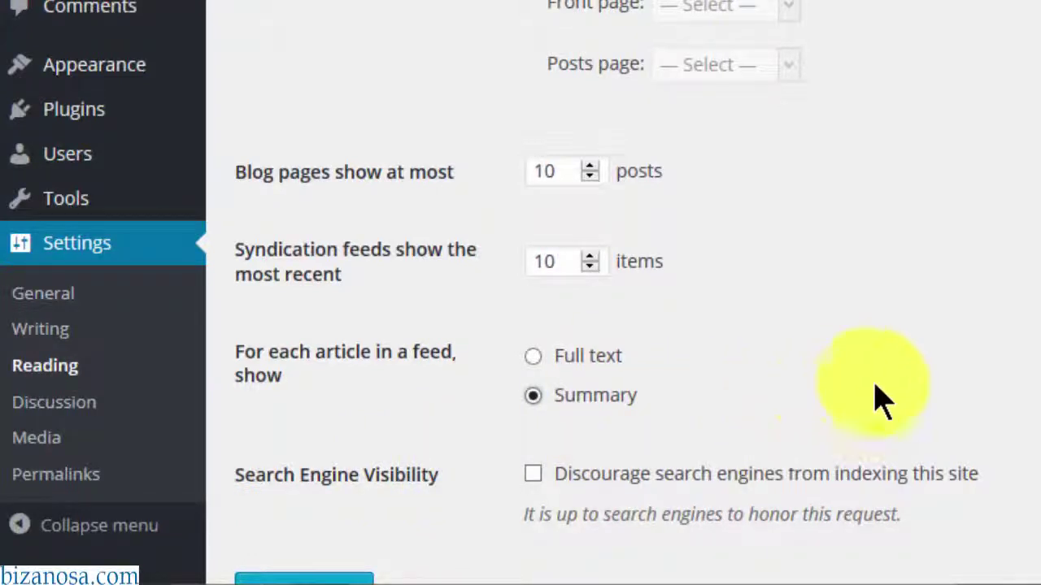
Try discouraging search engines from indexing the site, clear that option again, and save the reading settings.
{"action": "left_click", "coordinate": [534, 478]}
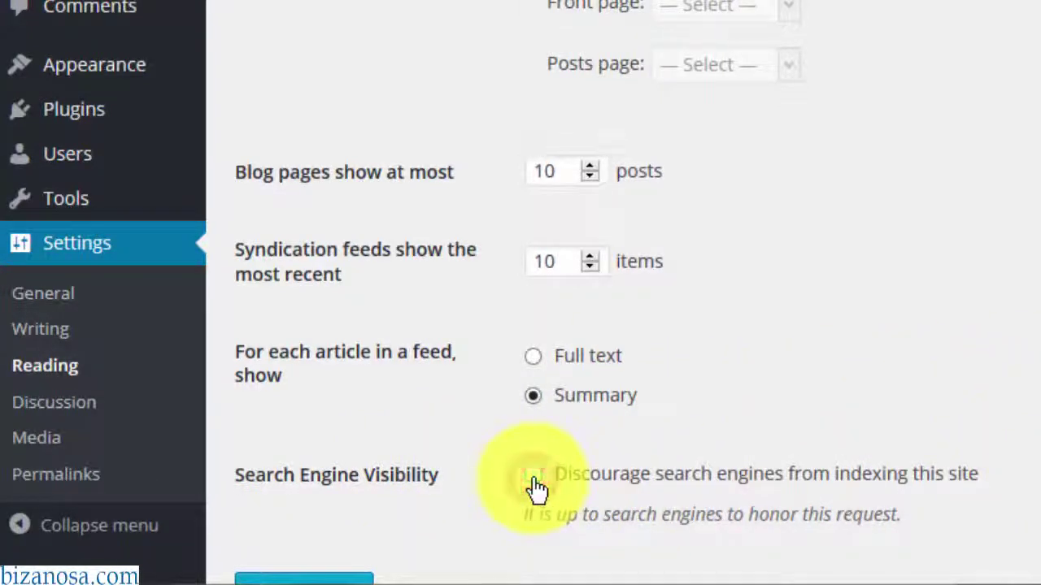
{"action": "scroll", "coordinate": [534, 487], "scroll_direction": "down", "scroll_amount": 2}
{"action": "left_click", "coordinate": [536, 337]}
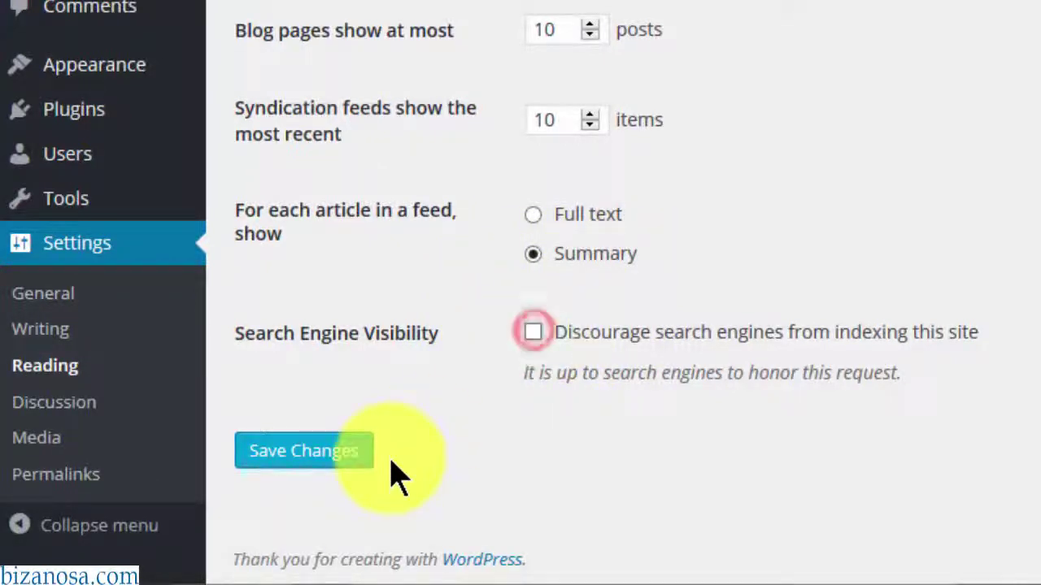
{"action": "left_click", "coordinate": [311, 465]}
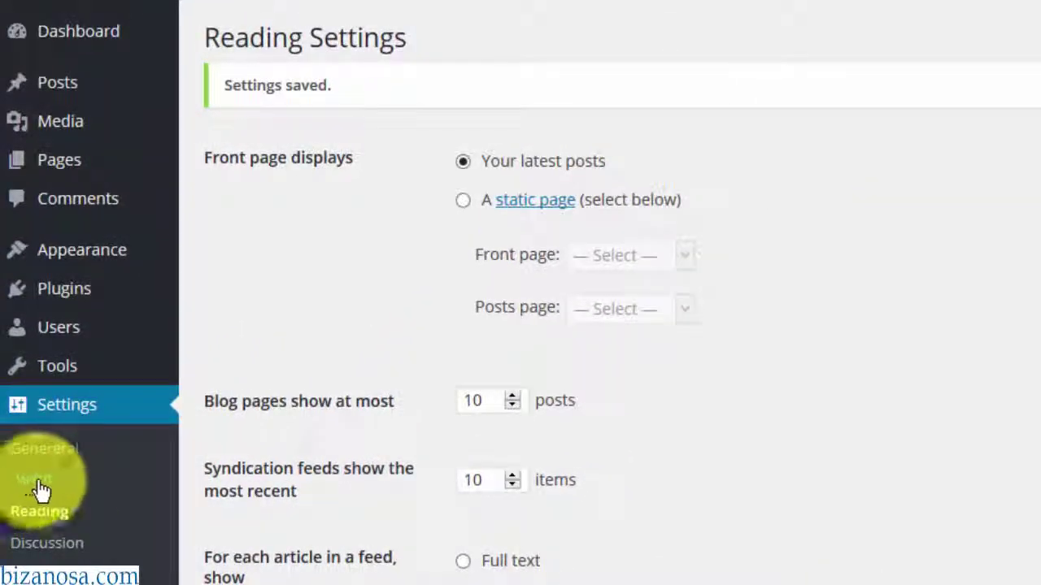
Open the writing settings and examine the choices for the default post category, keeping Uncategorized.
{"action": "left_click", "coordinate": [39, 487]}
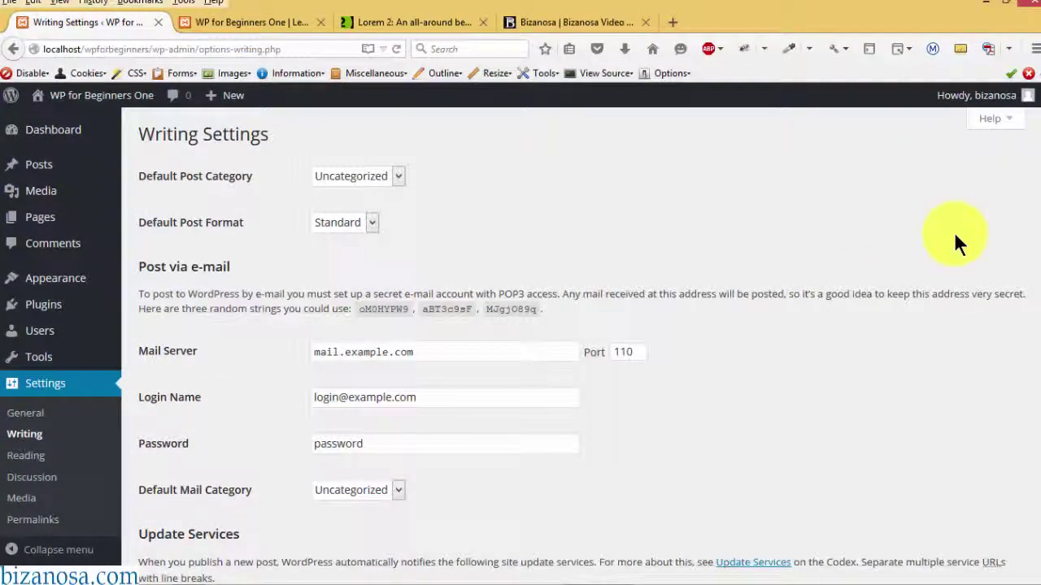
{"action": "mouse_move", "coordinate": [1039, 158]}
{"action": "left_mouse_down"}
{"action": "mouse_move", "coordinate": [1039, 174]}
{"action": "mouse_move", "coordinate": [1040, 140]}
{"action": "left_mouse_up"}
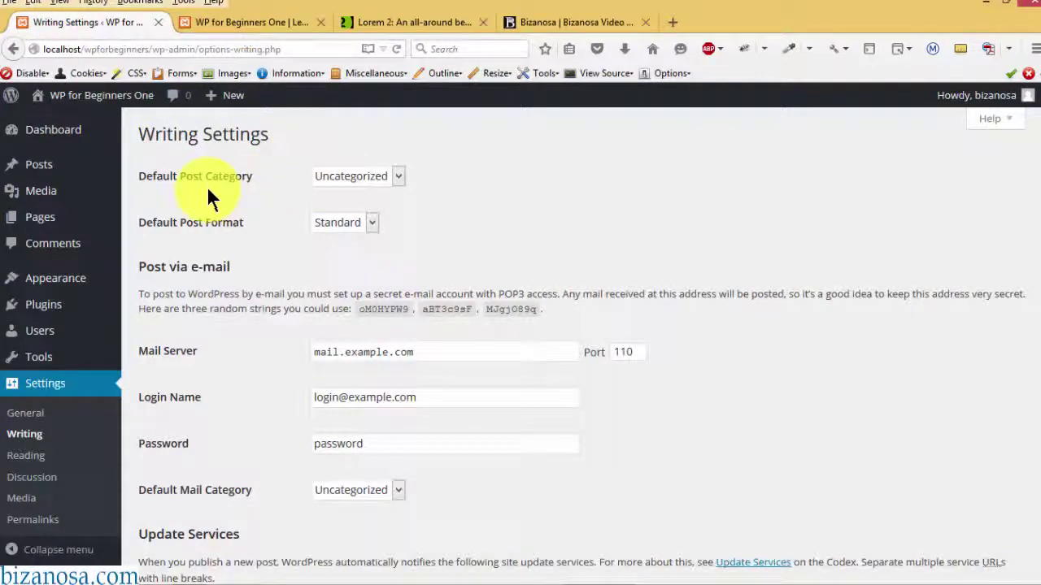
{"action": "left_click", "coordinate": [396, 175]}
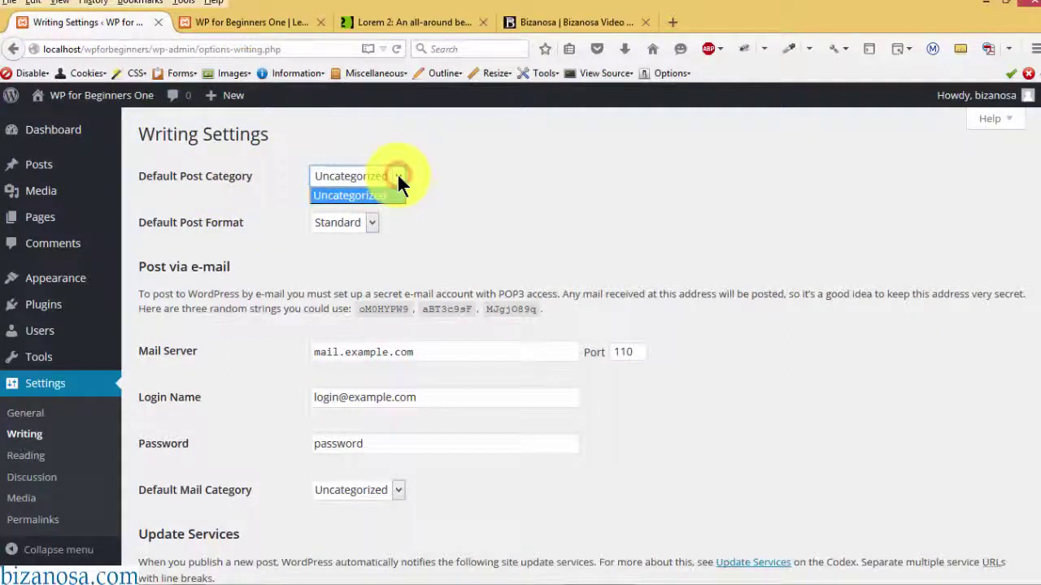
{"action": "left_click", "coordinate": [397, 175]}
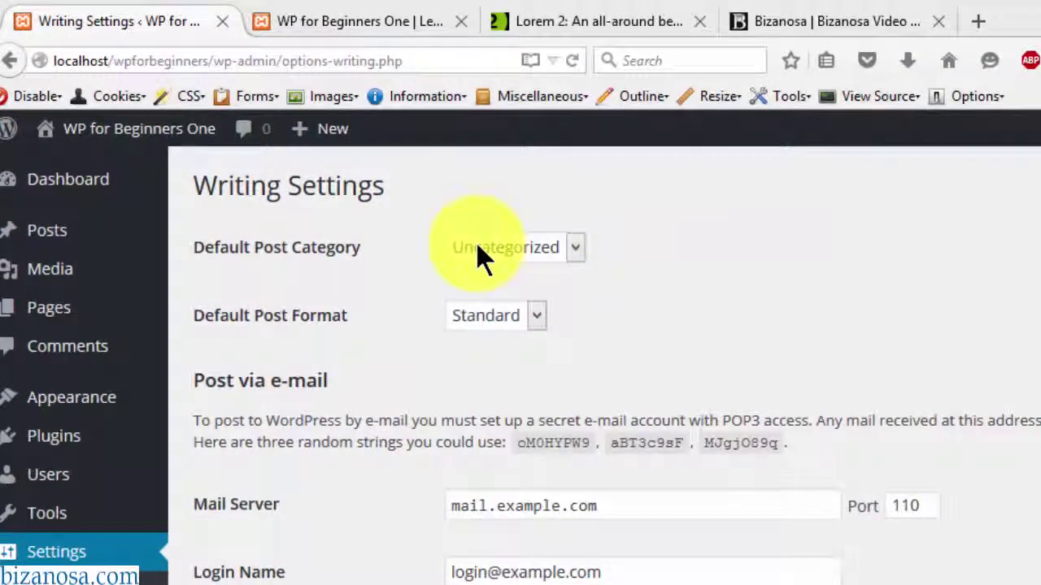
{"action": "left_click", "coordinate": [492, 245]}
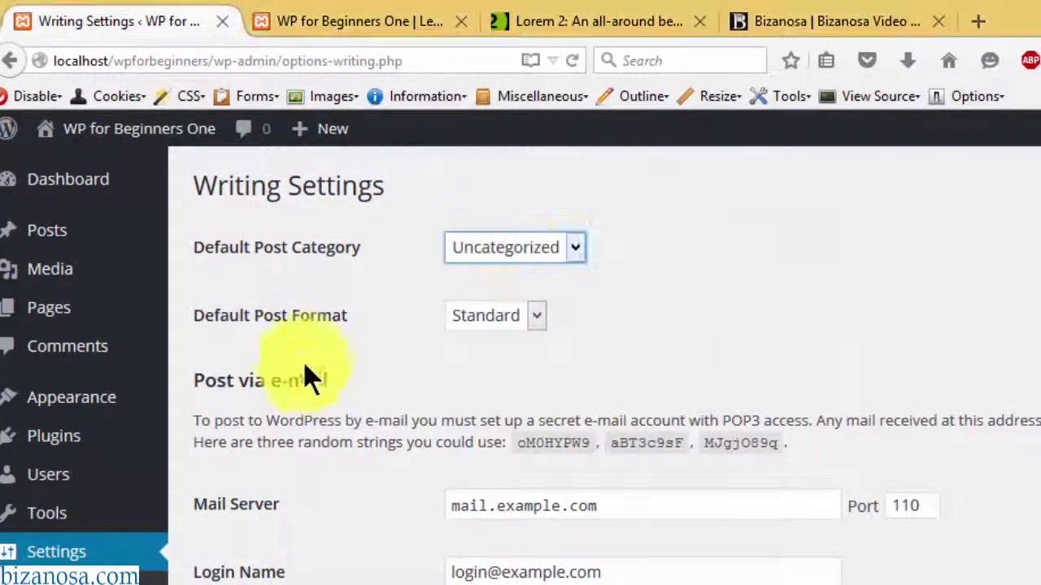
Examine the default post format choices, keeping Standard, and review the post via e-mail and update services settings.
{"action": "left_click", "coordinate": [535, 319]}
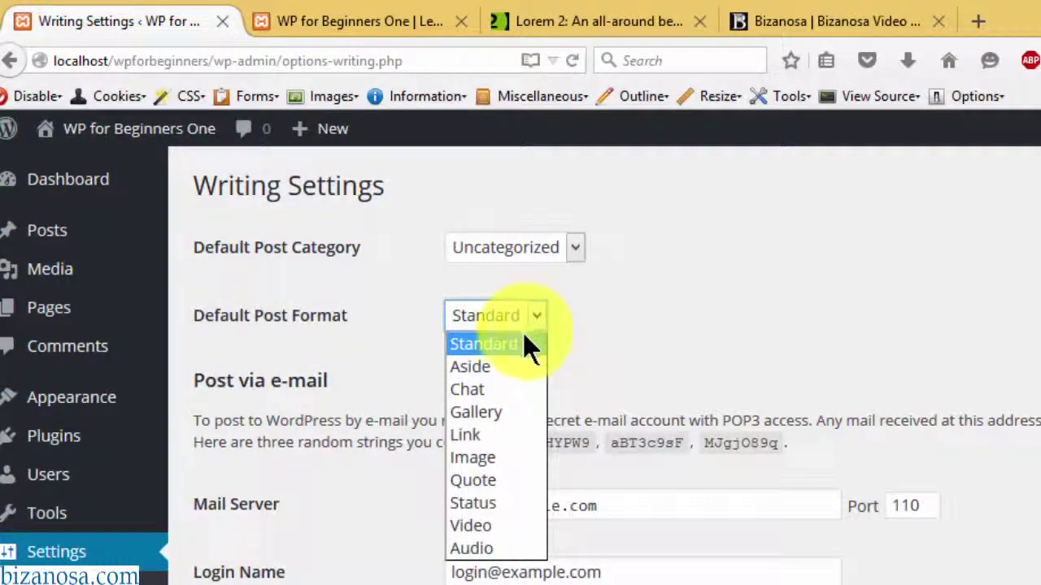
{"action": "left_click", "coordinate": [525, 344]}
{"action": "left_click", "coordinate": [481, 383]}
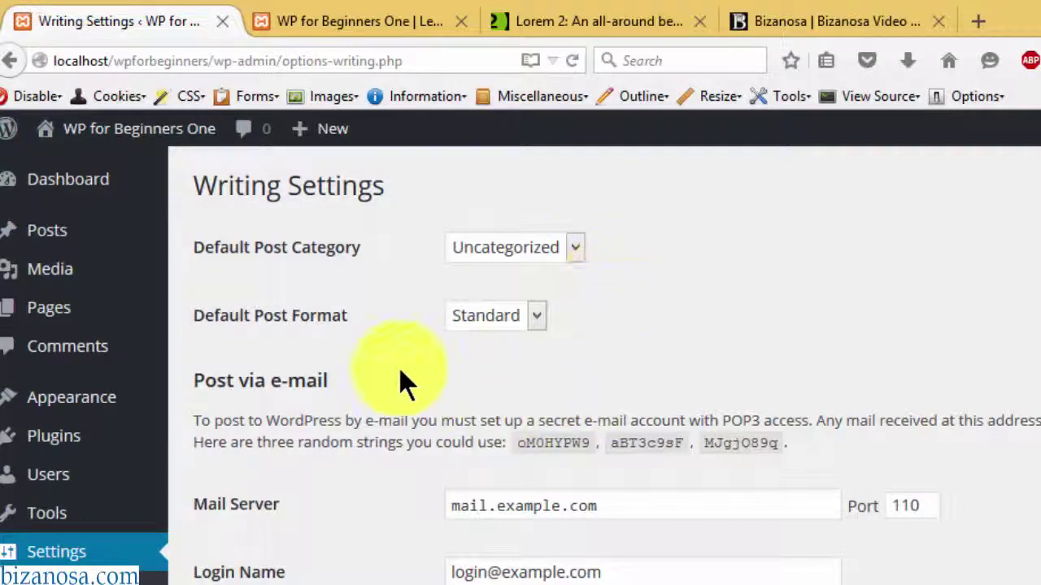
{"action": "scroll", "coordinate": [1036, 272], "scroll_direction": "down", "scroll_amount": 2}
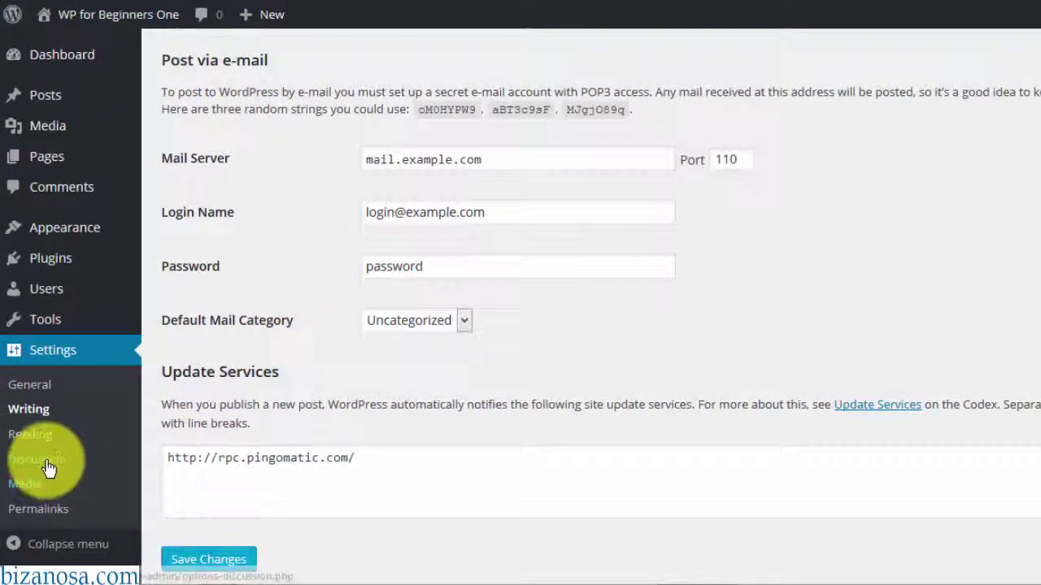
Open the discussion settings, review the comment, moderation and default avatar options, and save the settings.
{"action": "left_click", "coordinate": [42, 460]}
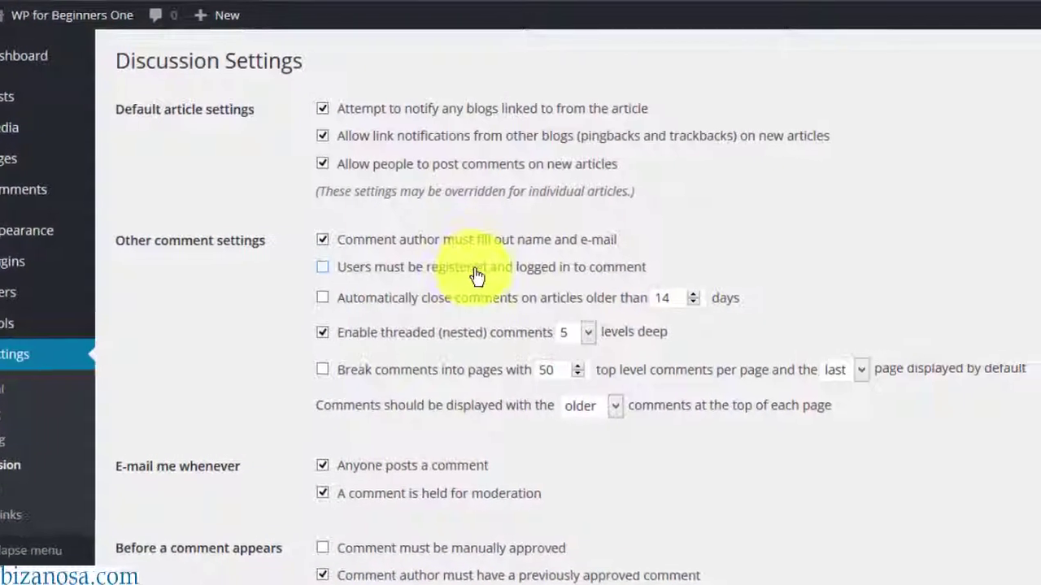
{"action": "scroll", "coordinate": [325, 276], "scroll_direction": "down", "scroll_amount": 6}
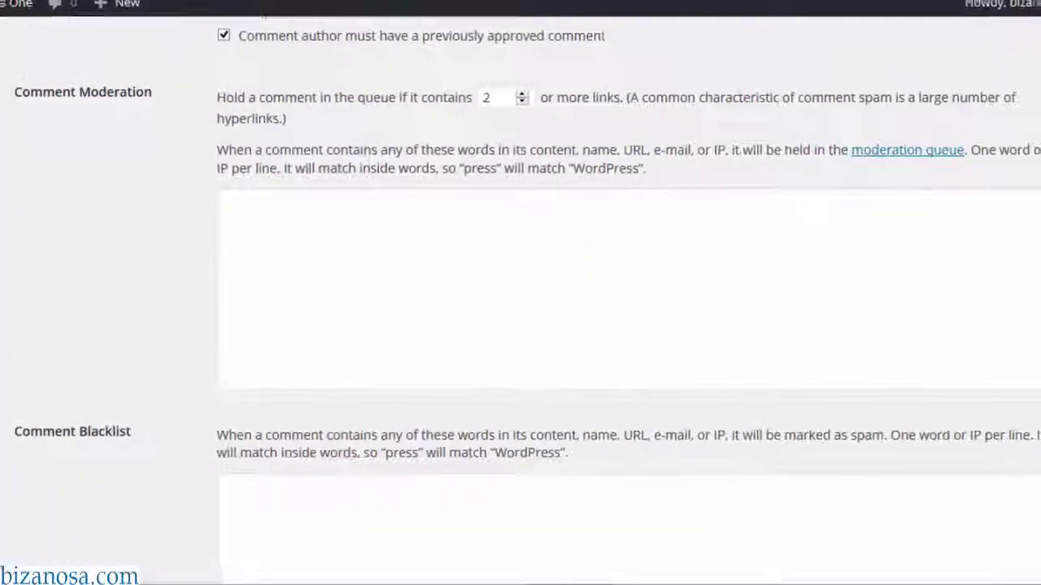
{"action": "left_click_drag", "start_coordinate": [1040, 213], "coordinate": [1040, 467]}
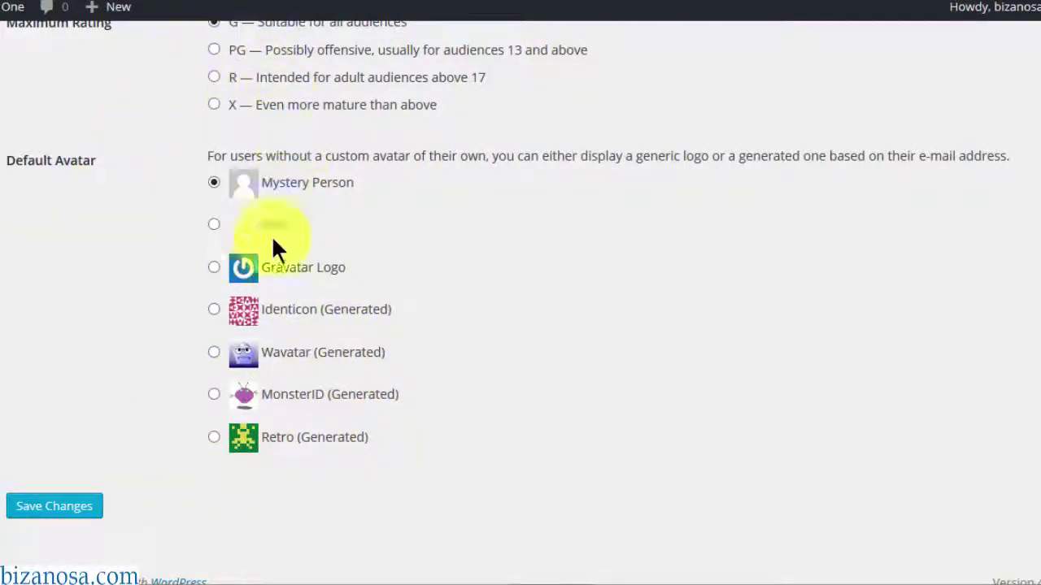
{"action": "left_click", "coordinate": [47, 512]}
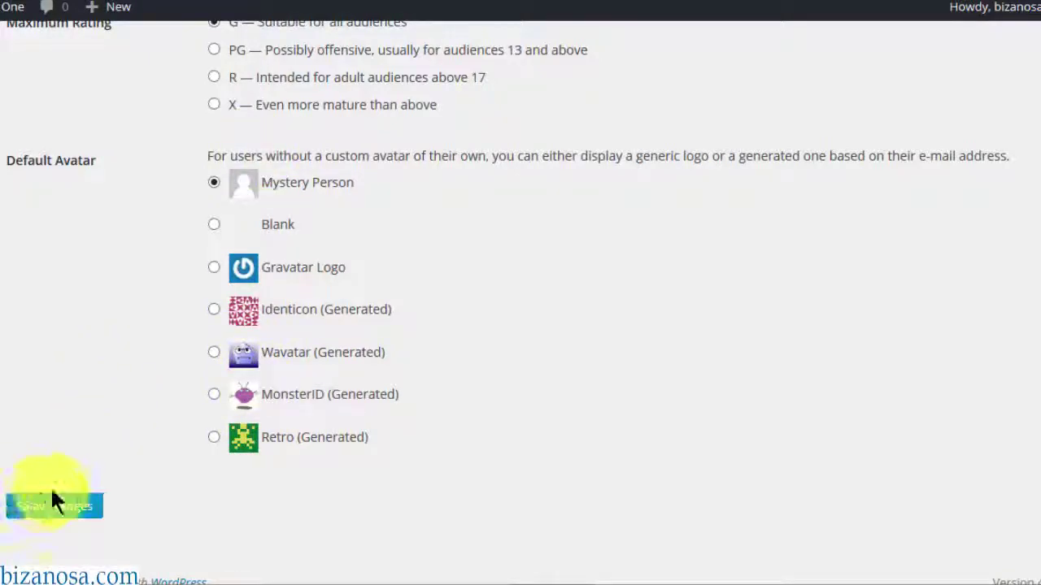